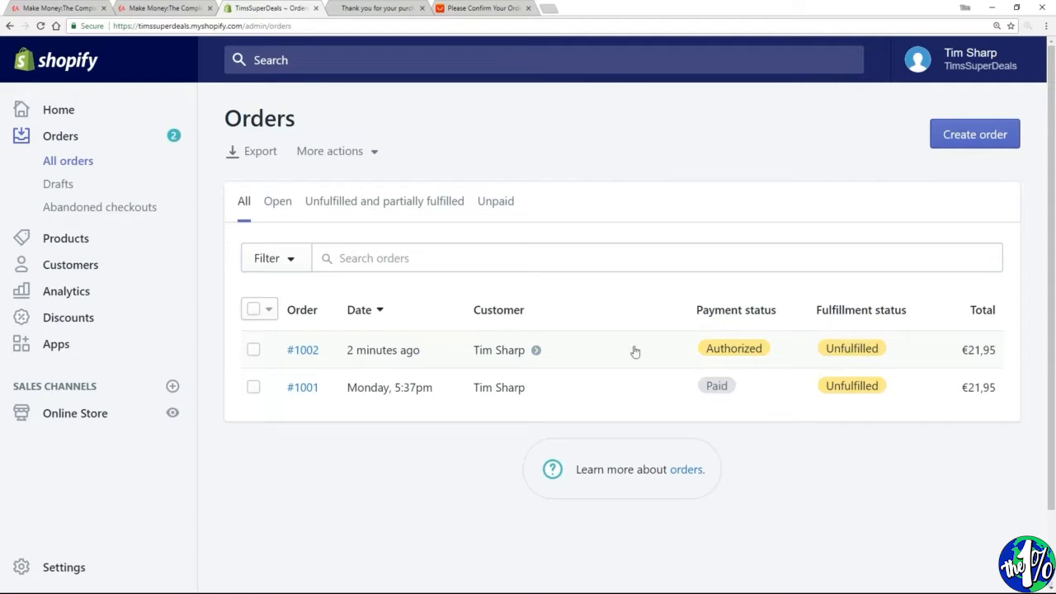
Open the newest unfulfilled order and highlight the customer's shipping address in it
{"action": "left_click", "coordinate": [307, 351]}
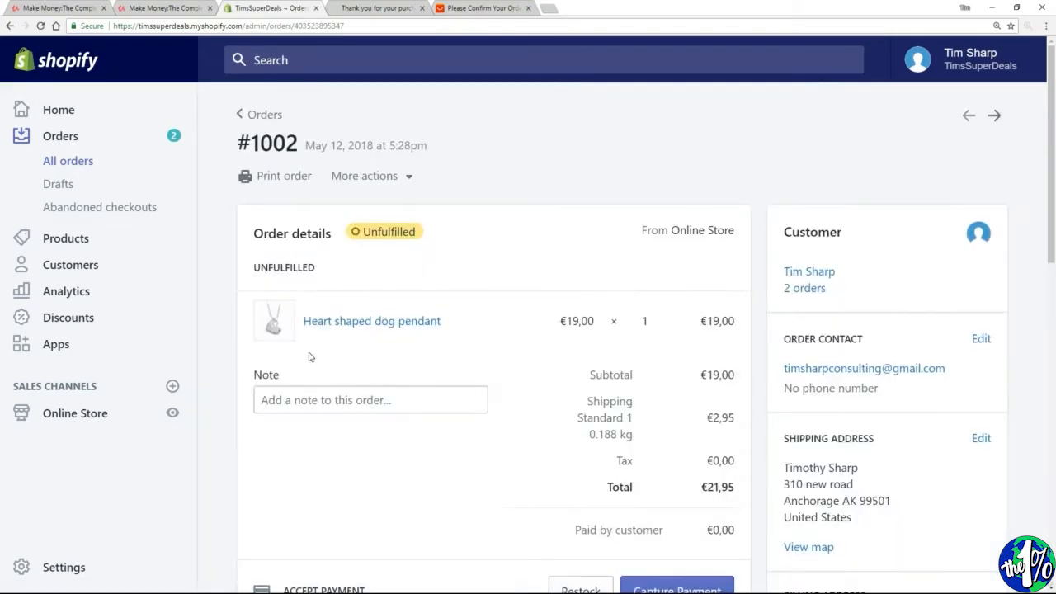
{"action": "scroll", "coordinate": [309, 357], "scroll_direction": "down", "scroll_amount": 1}
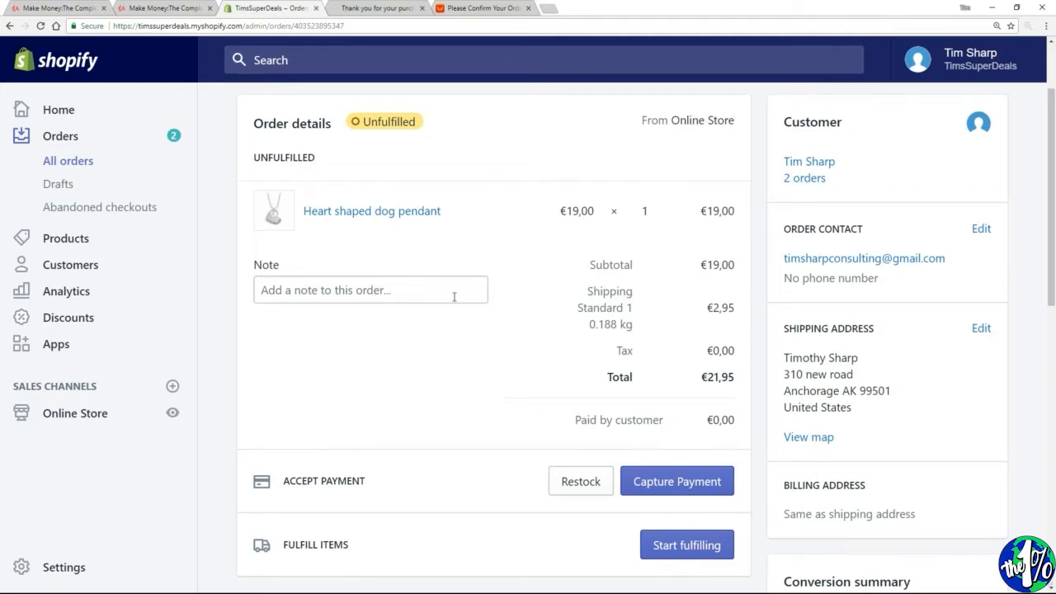
{"action": "left_click_drag", "start_coordinate": [856, 413], "coordinate": [782, 357]}
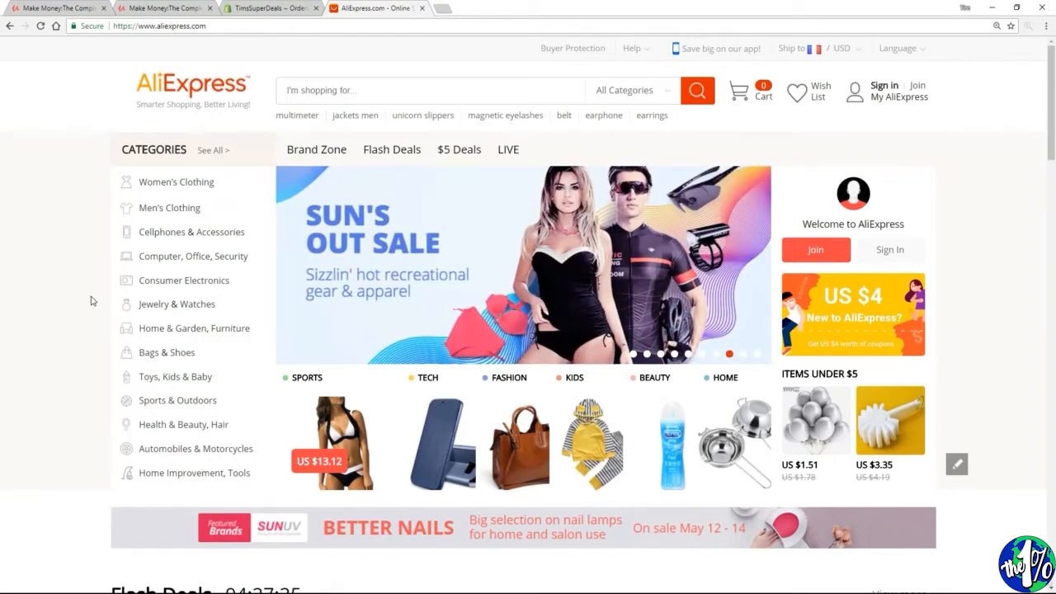
Start registering a free buyer account on AliExpress
{"action": "mouse_move", "coordinate": [922, 91]}
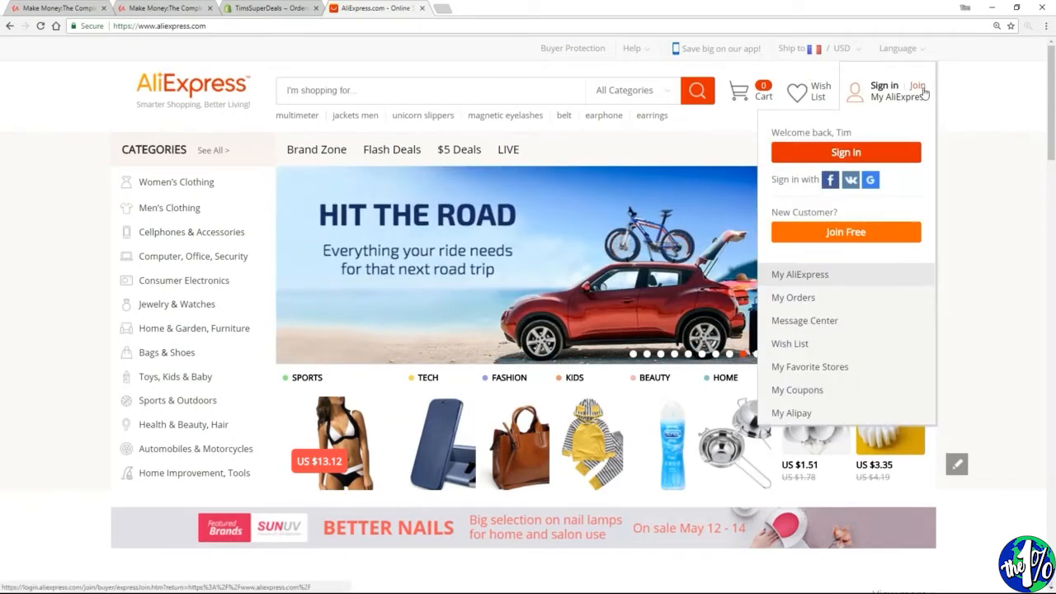
{"action": "left_click", "coordinate": [863, 233]}
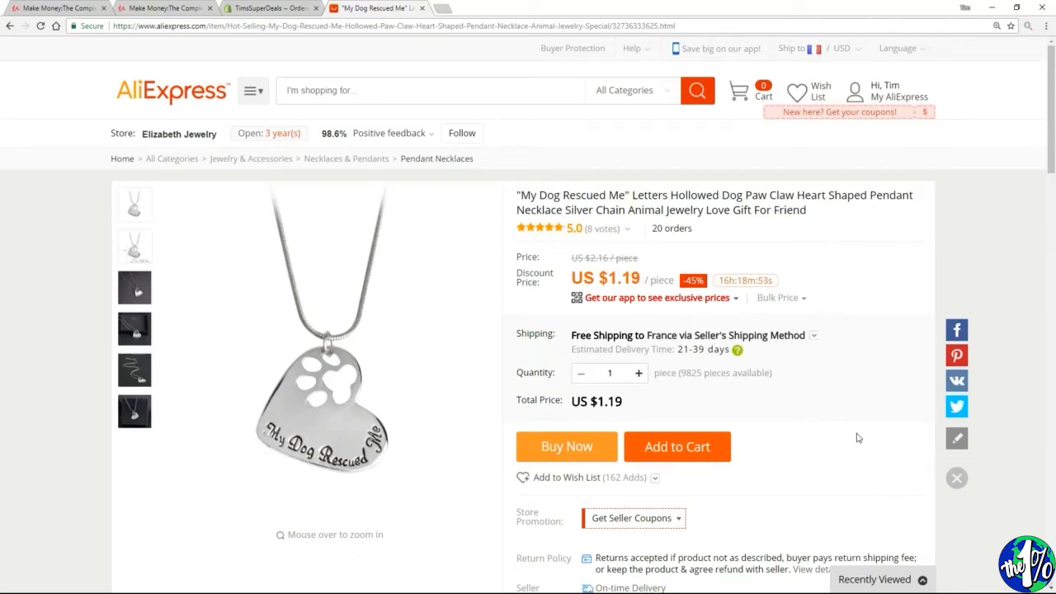
Choose ePacket as the shipping method for the "My Dog Rescued Me" pendant necklace and proceed to buy one piece
{"action": "double_click", "coordinate": [682, 373]}
{"action": "left_click", "coordinate": [813, 335]}
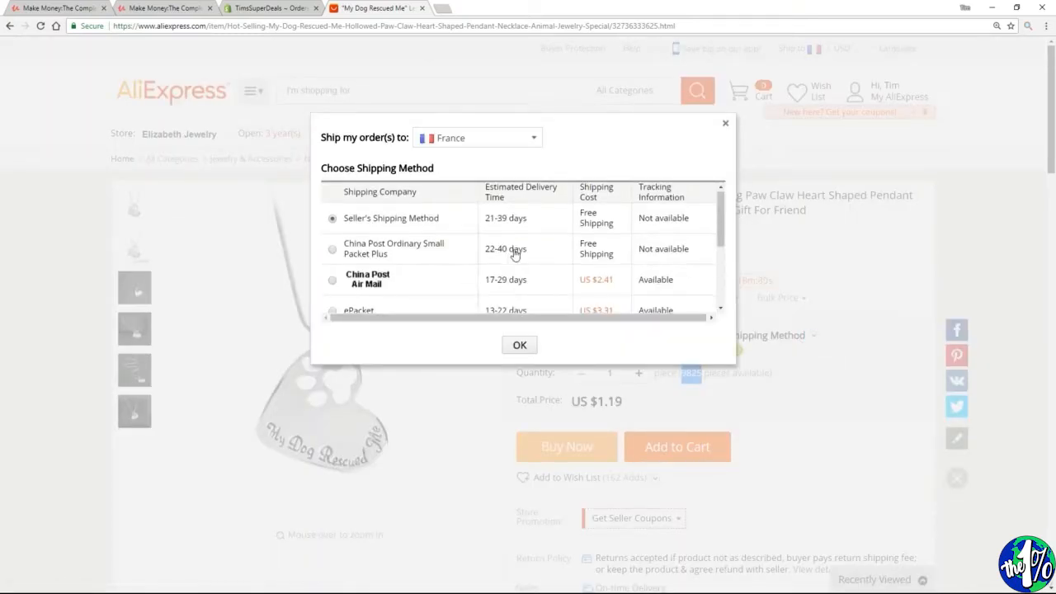
{"action": "scroll", "coordinate": [515, 253], "scroll_direction": "down", "scroll_amount": 2}
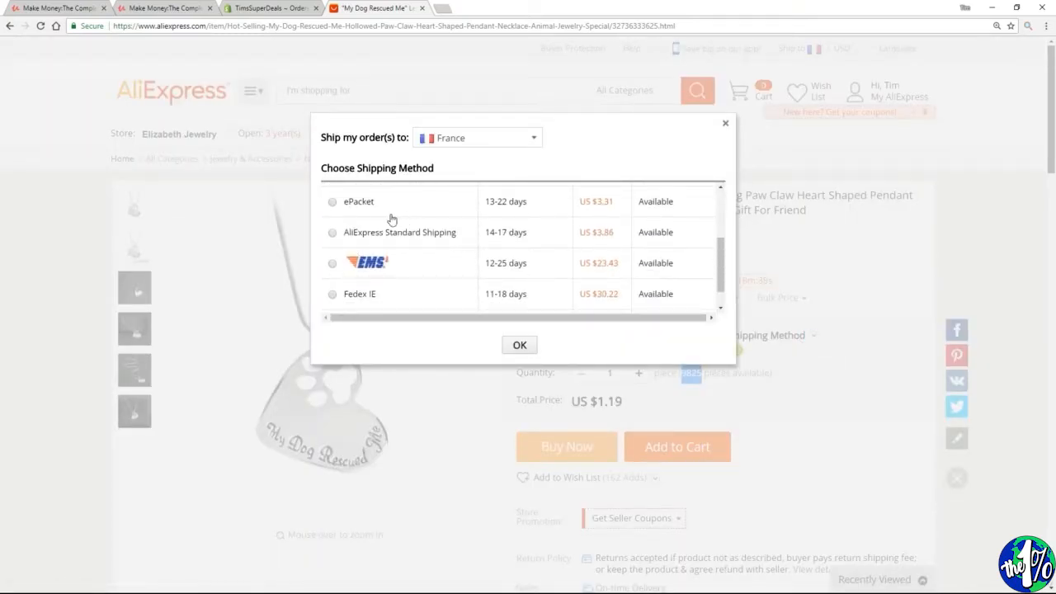
{"action": "left_click", "coordinate": [332, 203]}
{"action": "left_click", "coordinate": [519, 345]}
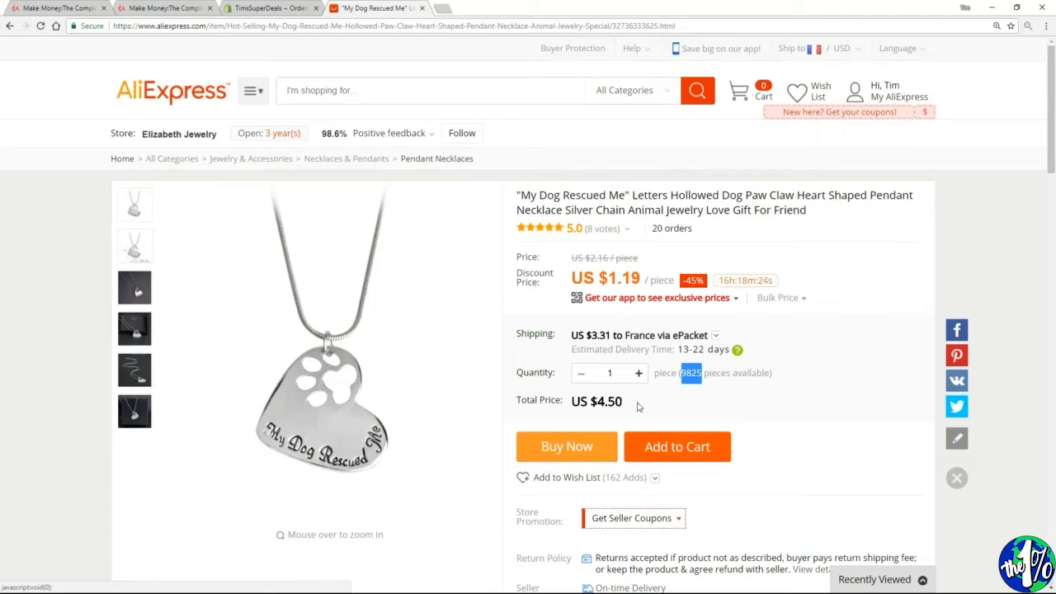
{"action": "left_click", "coordinate": [564, 452]}
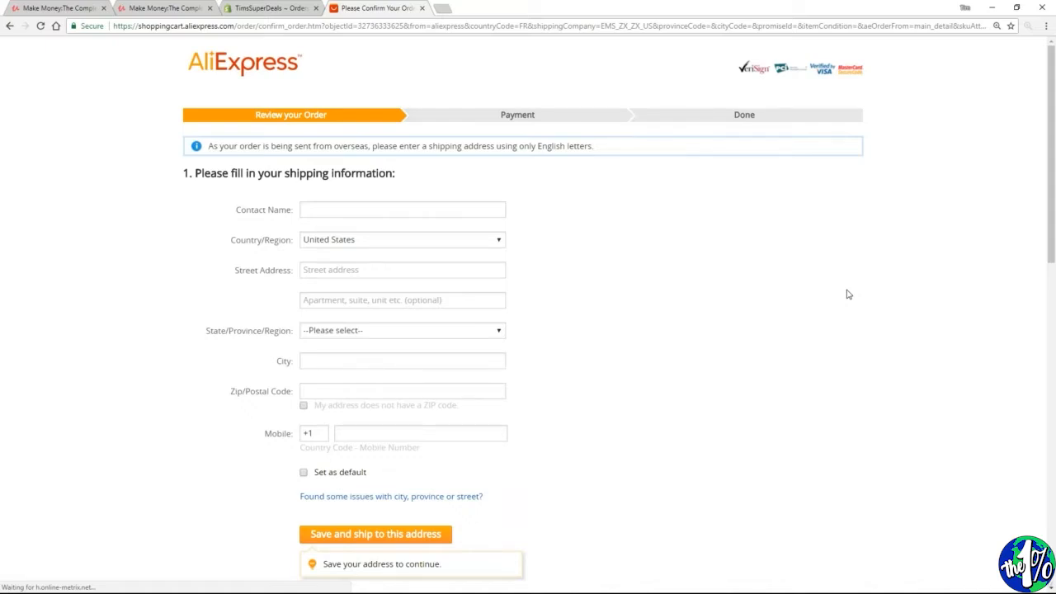
Switch to the Shopify order and look up the customer's shipping address
{"action": "left_click", "coordinate": [273, 10]}
{"action": "left_click_drag", "start_coordinate": [1050, 160], "coordinate": [1045, 217]}
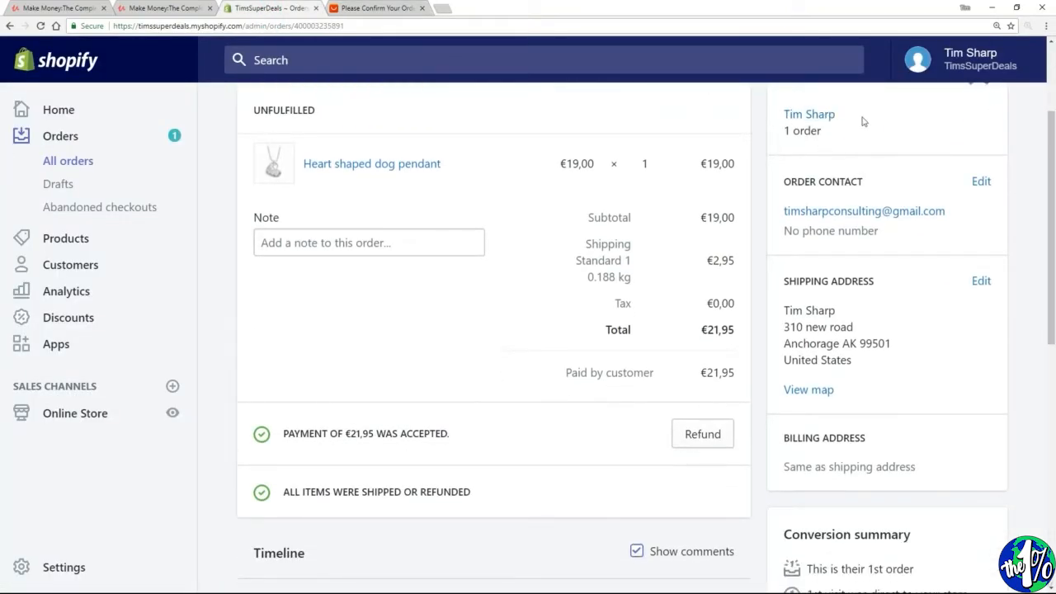
{"action": "left_click_drag", "start_coordinate": [851, 363], "coordinate": [773, 316]}
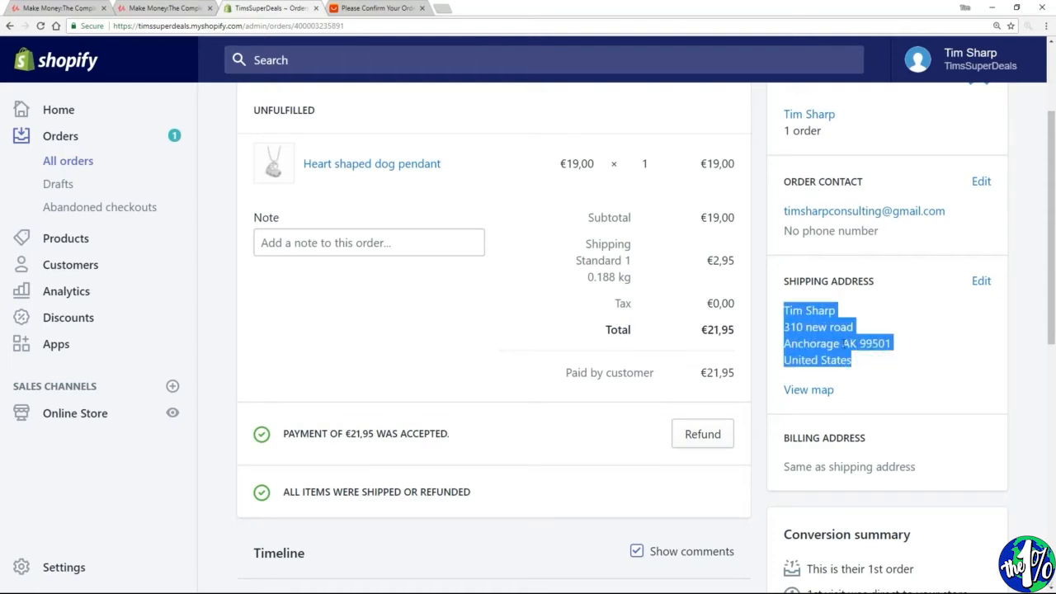
Switch back to AliExpress, complete the shipping form with the customer's name, address and a mobile number, and save it as the delivery address
{"action": "key", "text": "ctrl+Tab"}
{"action": "left_click_drag", "start_coordinate": [360, 271], "coordinate": [288, 276]}
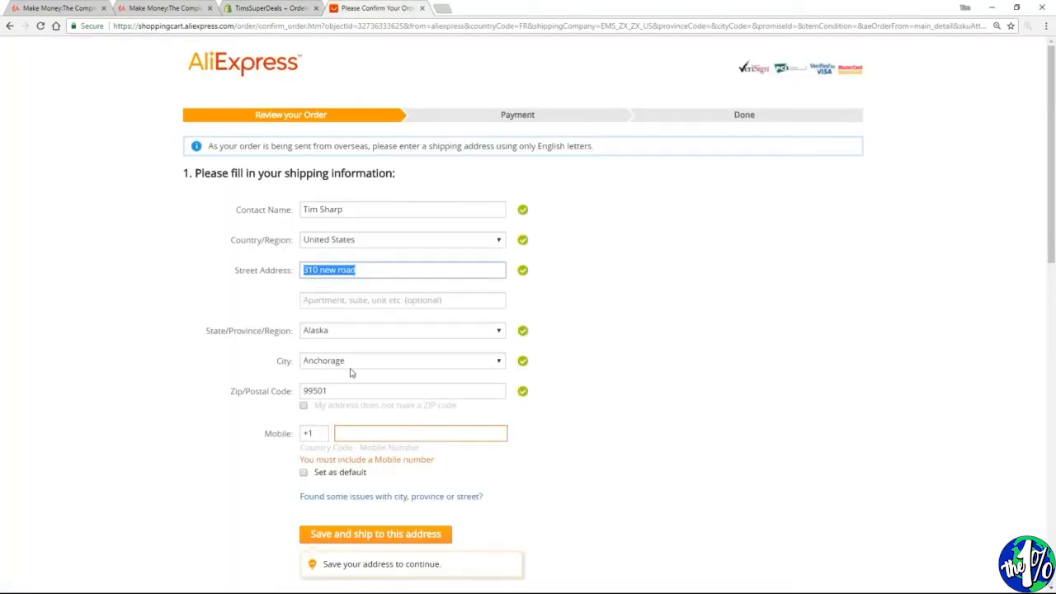
{"action": "left_click", "coordinate": [707, 476]}
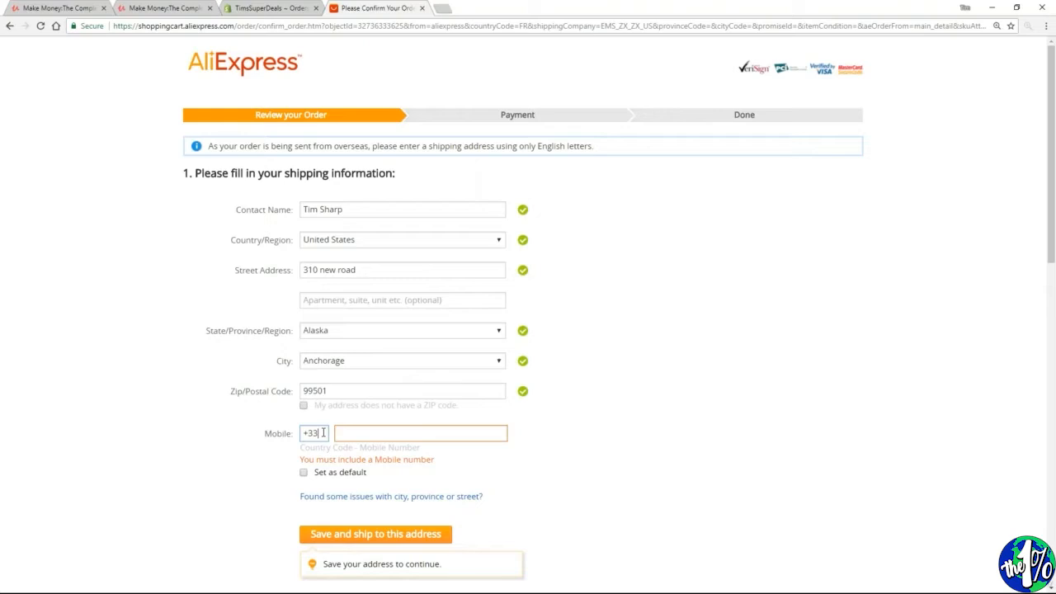
{"action": "key", "text": "Tab"}
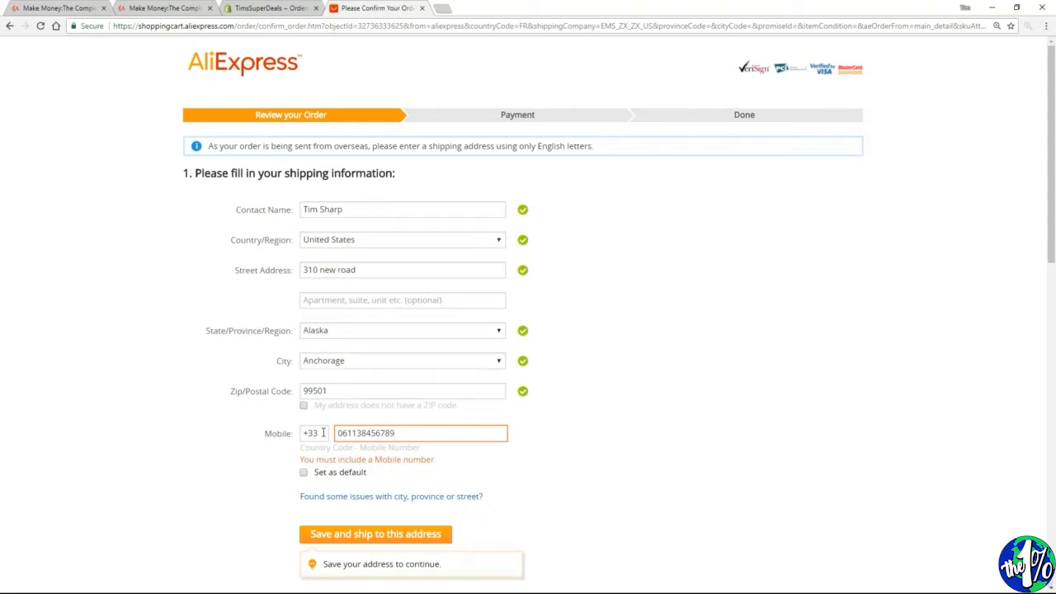
{"action": "left_click", "coordinate": [370, 535]}
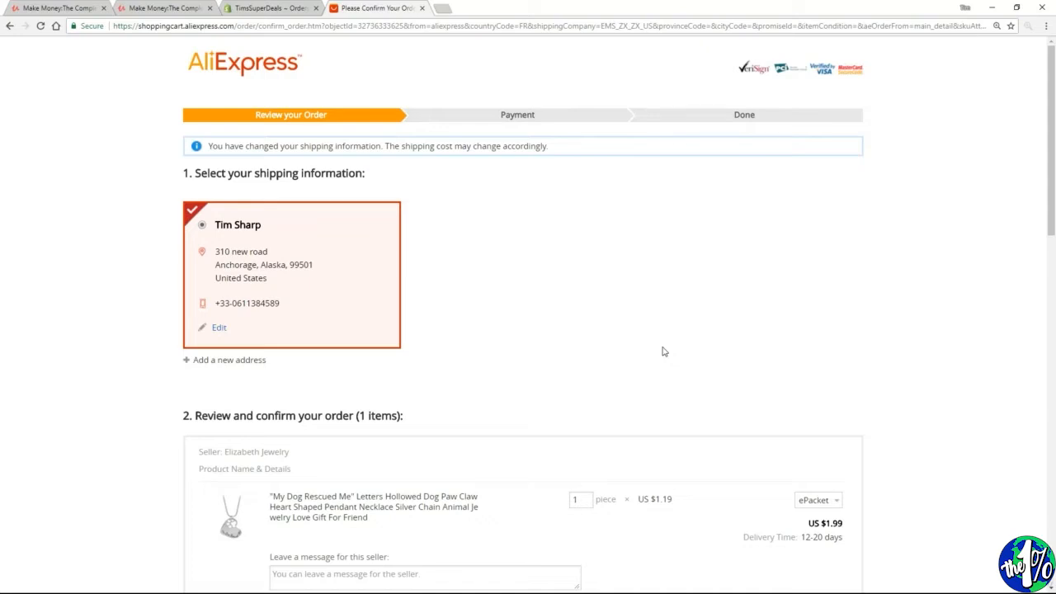
Leave the seller the message "Please do not include original invoice. This is a drop ship. Thank you."
{"action": "scroll", "coordinate": [850, 230], "scroll_direction": "down", "scroll_amount": 3}
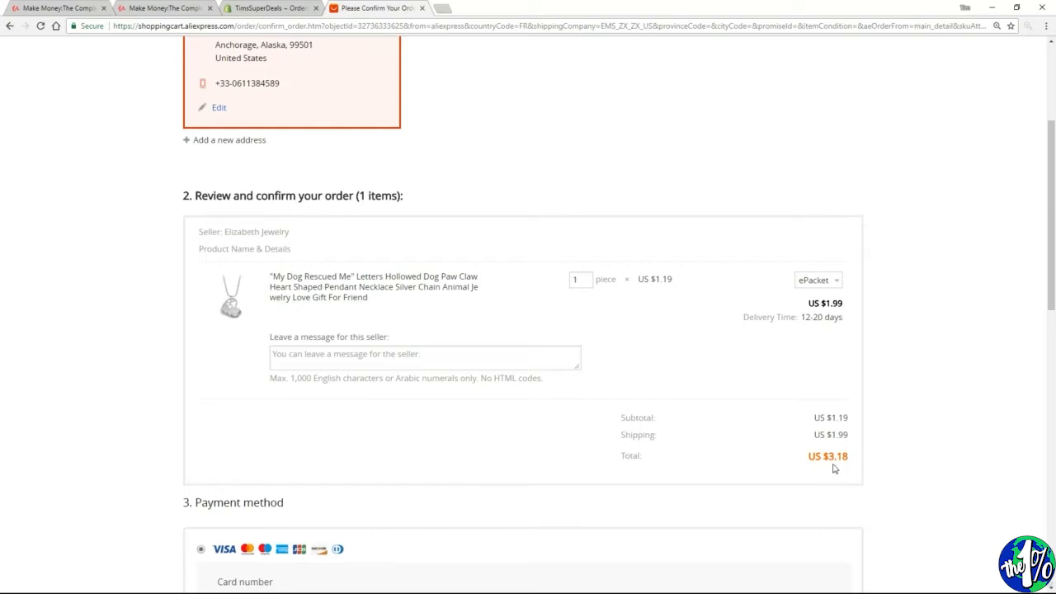
{"action": "left_click_drag", "start_coordinate": [823, 455], "coordinate": [852, 460]}
{"action": "left_click", "coordinate": [289, 359]}
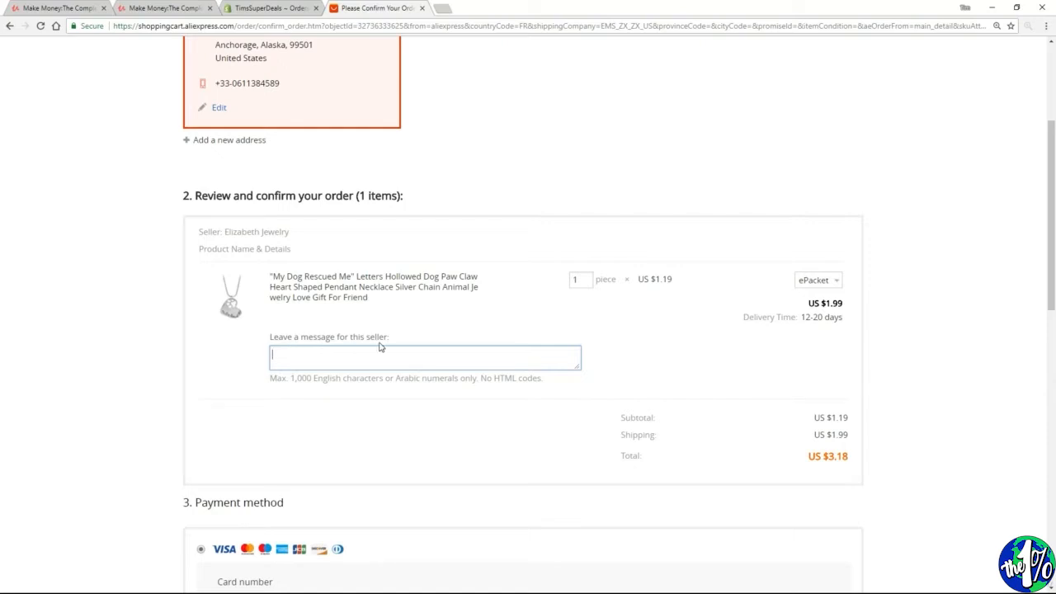
{"action": "type", "text": "Please do not include original invoice.  This is a drop ship.  Thank you."}
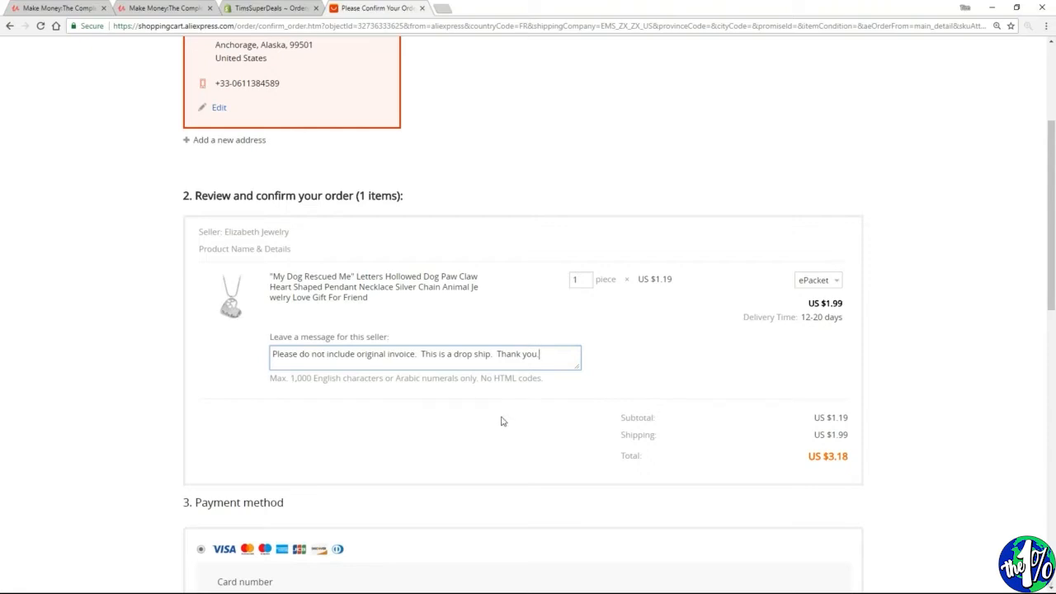
Review the order total, the seller message and the billing address in the payment method section
{"action": "left_click_drag", "start_coordinate": [805, 456], "coordinate": [848, 458]}
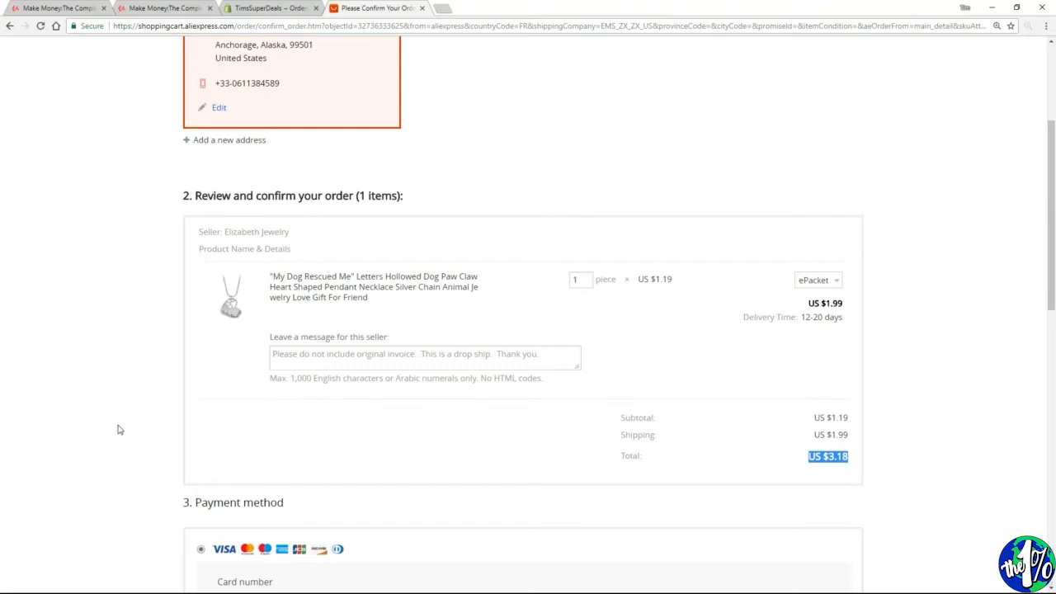
{"action": "left_click", "coordinate": [547, 351]}
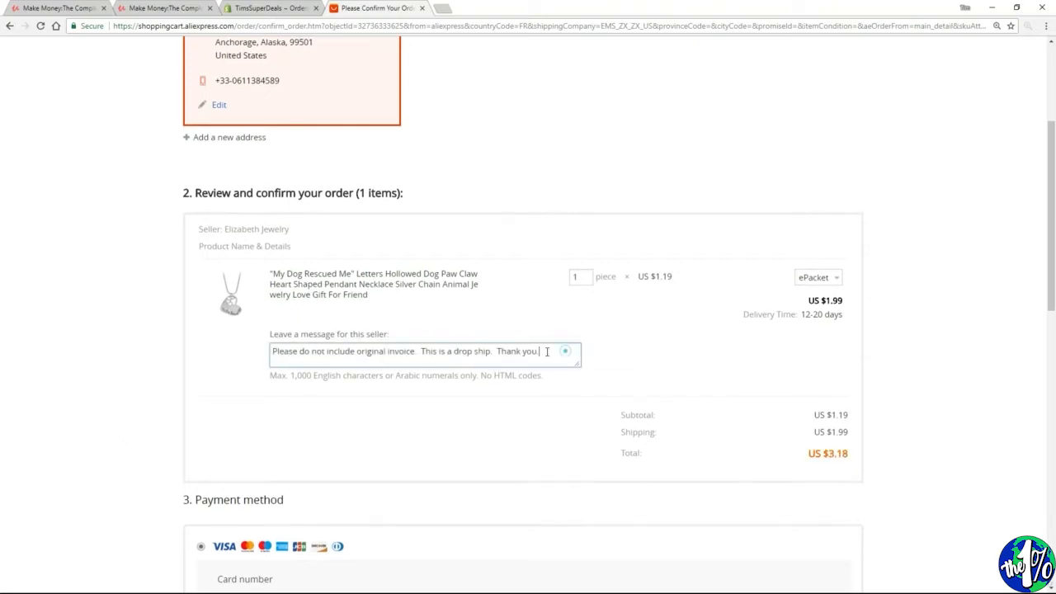
{"action": "left_click_drag", "start_coordinate": [547, 351], "coordinate": [264, 363]}
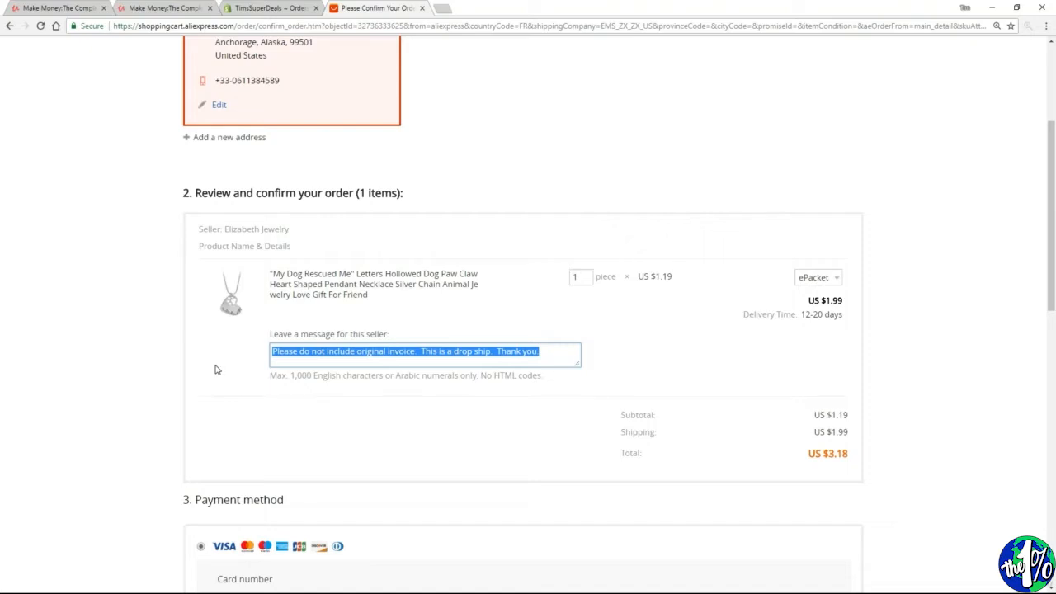
{"action": "scroll", "coordinate": [215, 370], "scroll_direction": "down", "scroll_amount": 5}
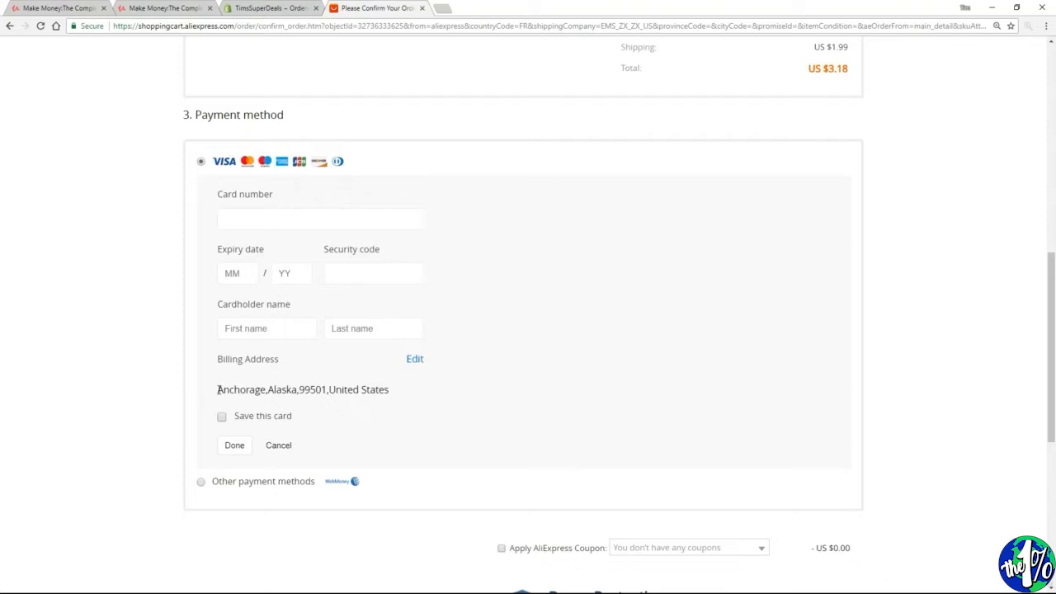
{"action": "left_click_drag", "start_coordinate": [217, 390], "coordinate": [438, 413]}
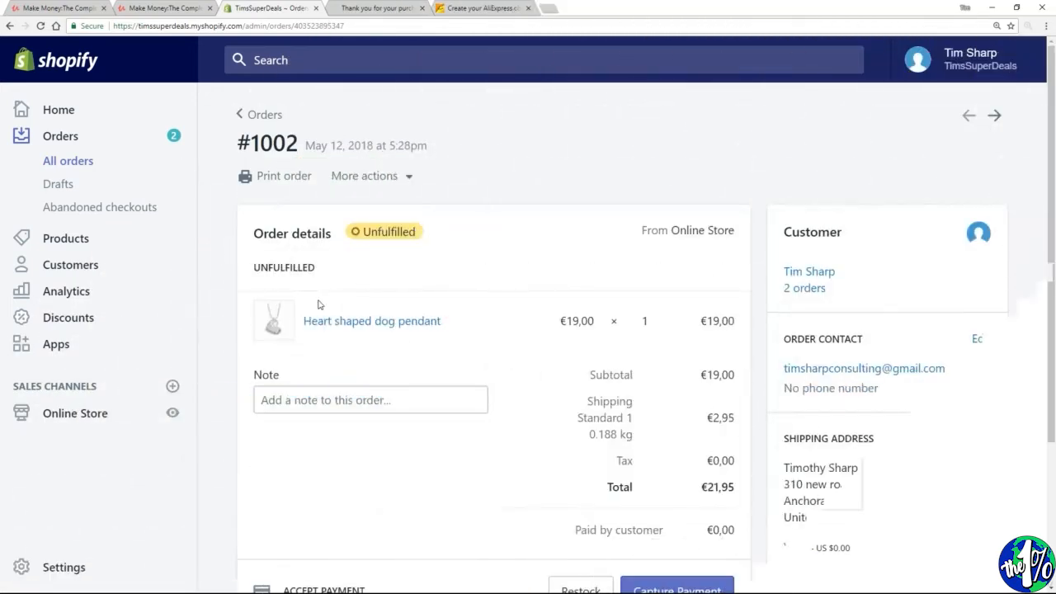
Mark the heart shaped dog pendant in the Shopify order as fulfilled, leaving the tracking number empty
{"action": "scroll", "coordinate": [467, 250], "scroll_direction": "down", "scroll_amount": 1}
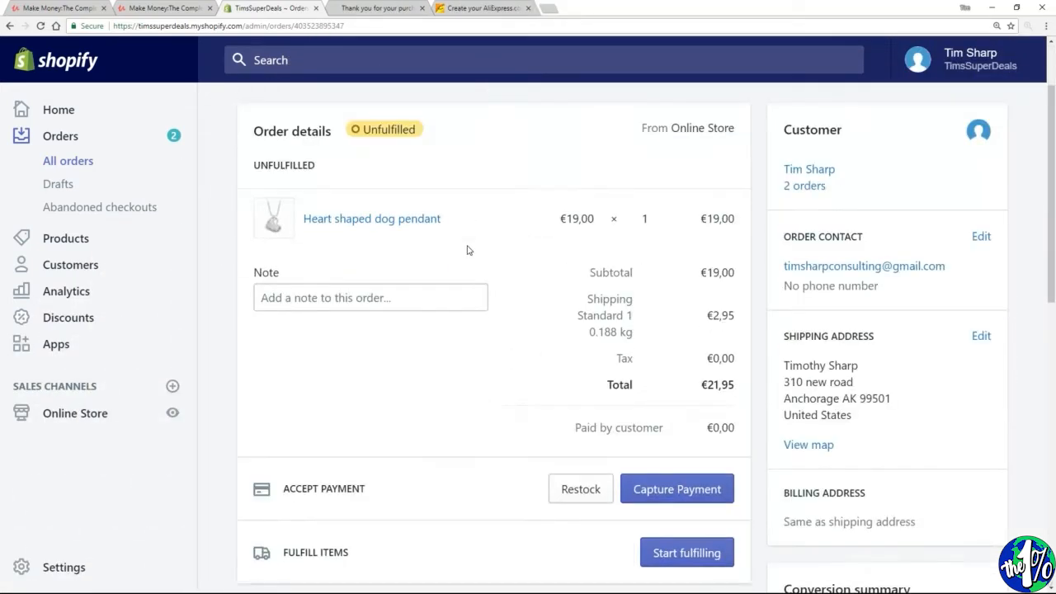
{"action": "scroll", "coordinate": [467, 250], "scroll_direction": "down", "scroll_amount": 2}
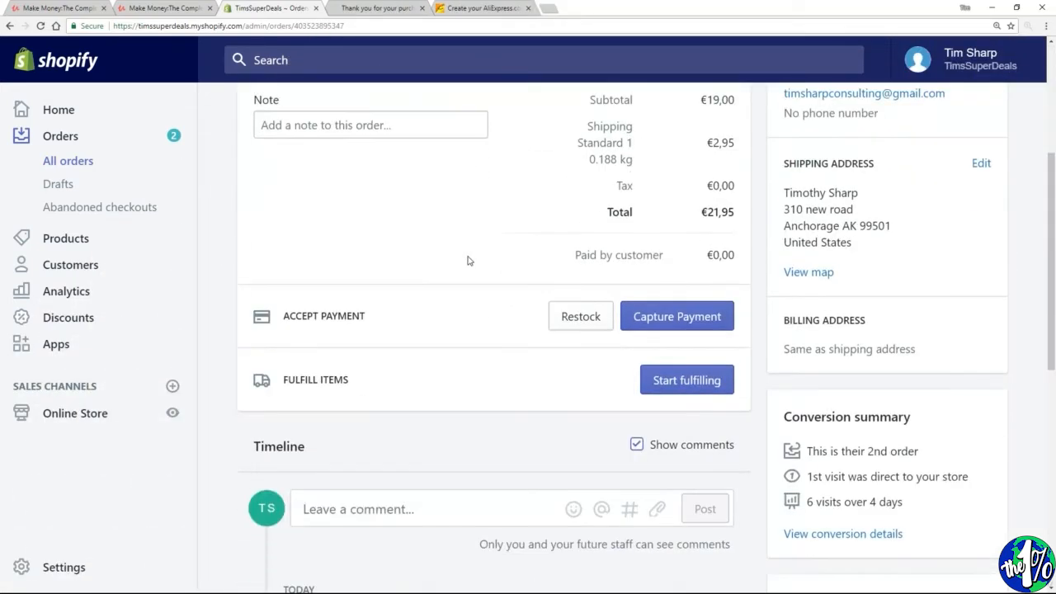
{"action": "left_click", "coordinate": [681, 395]}
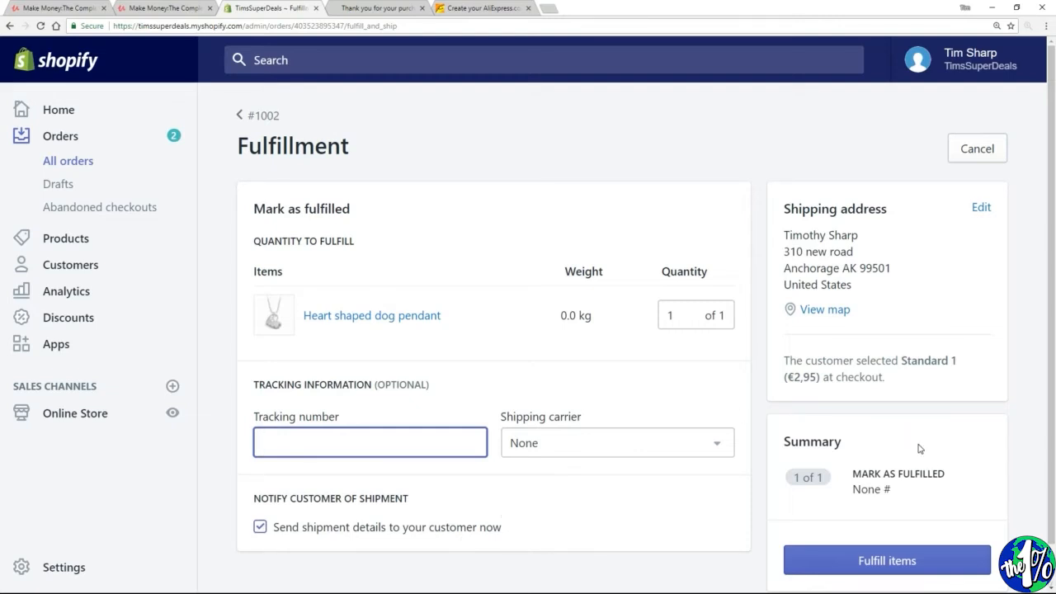
{"action": "left_click", "coordinate": [890, 563]}
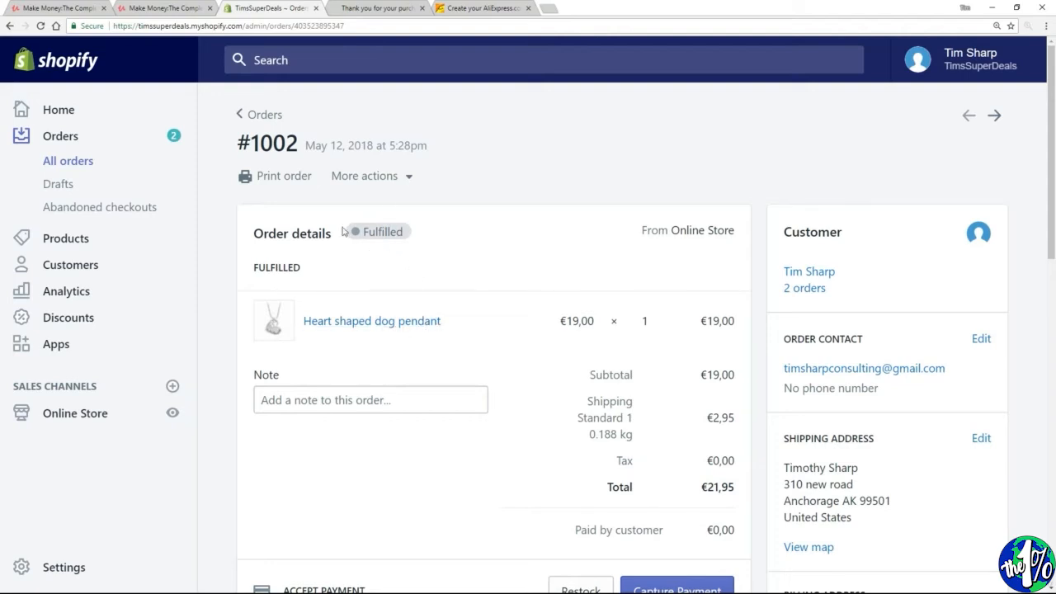
Examine the order's fulfillment status, fulfillments and timeline, and return to the list of all orders
{"action": "double_click", "coordinate": [373, 232]}
{"action": "scroll", "coordinate": [454, 261], "scroll_direction": "down", "scroll_amount": 2}
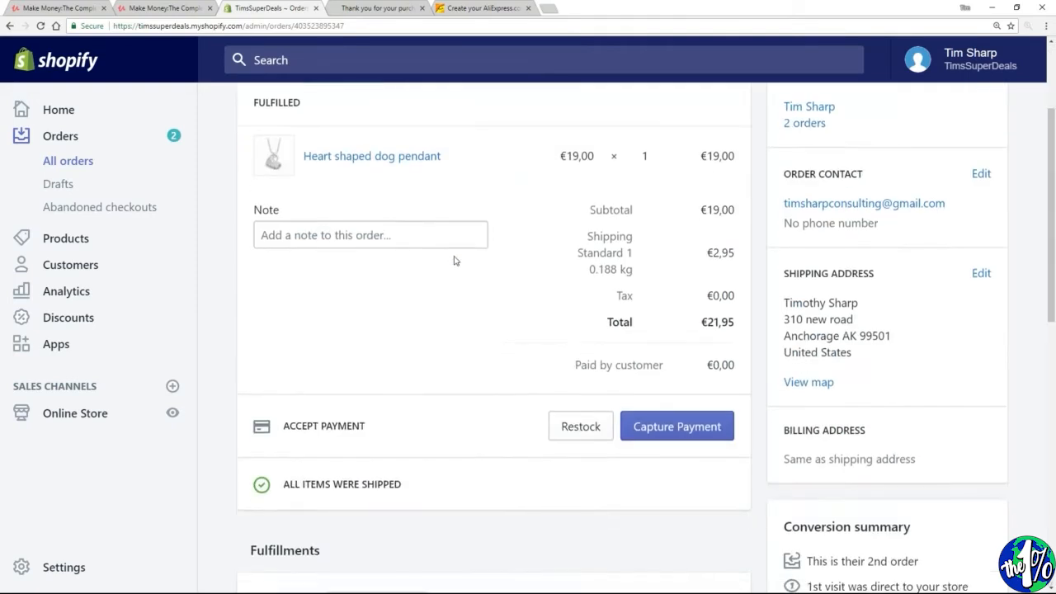
{"action": "scroll", "coordinate": [453, 261], "scroll_direction": "down", "scroll_amount": 4}
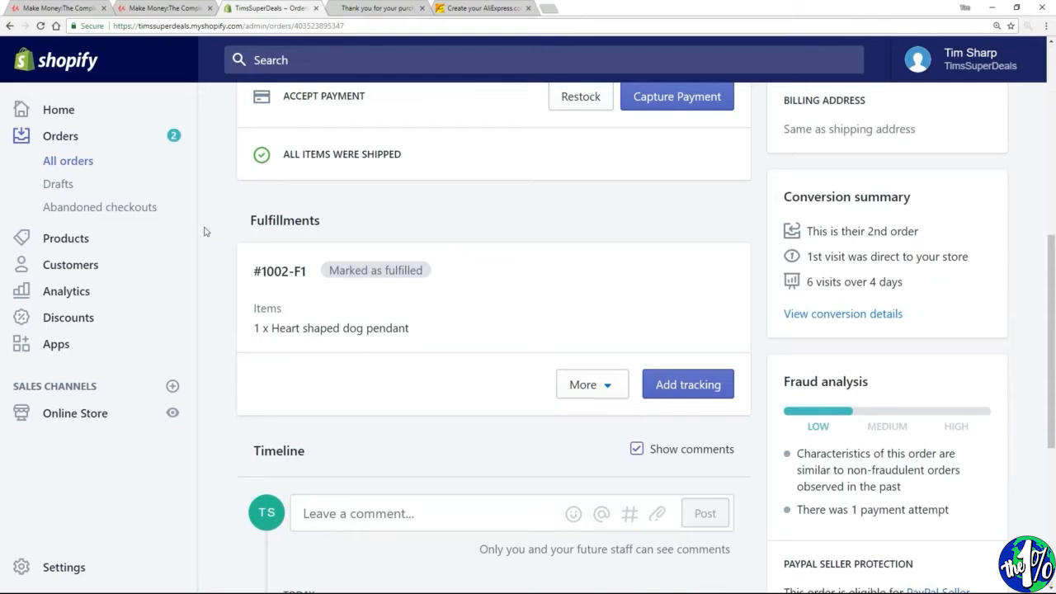
{"action": "scroll", "coordinate": [415, 306], "scroll_direction": "down", "scroll_amount": 2}
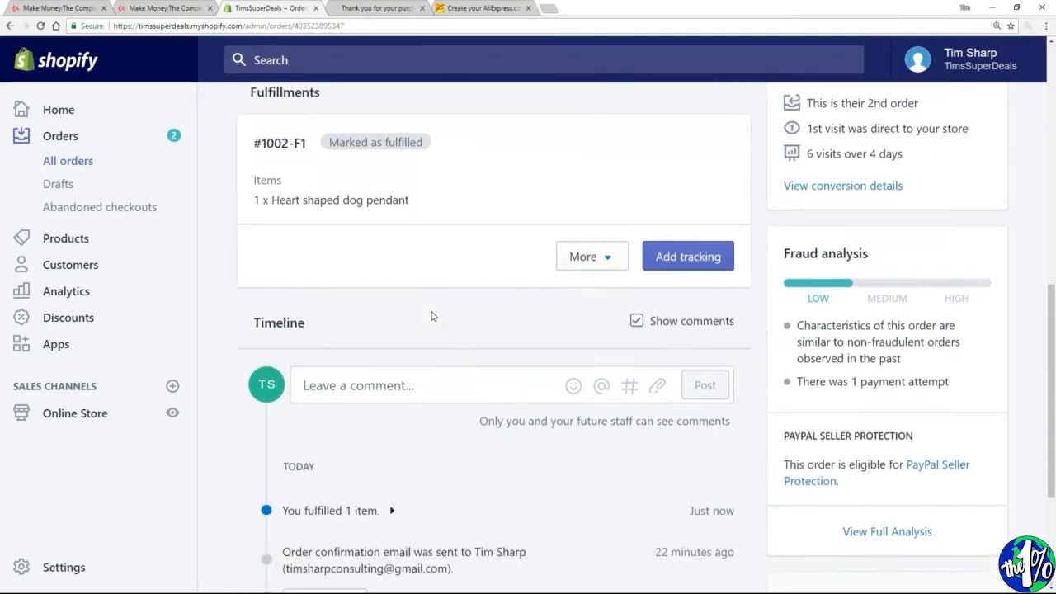
{"action": "scroll", "coordinate": [431, 316], "scroll_direction": "down", "scroll_amount": 2}
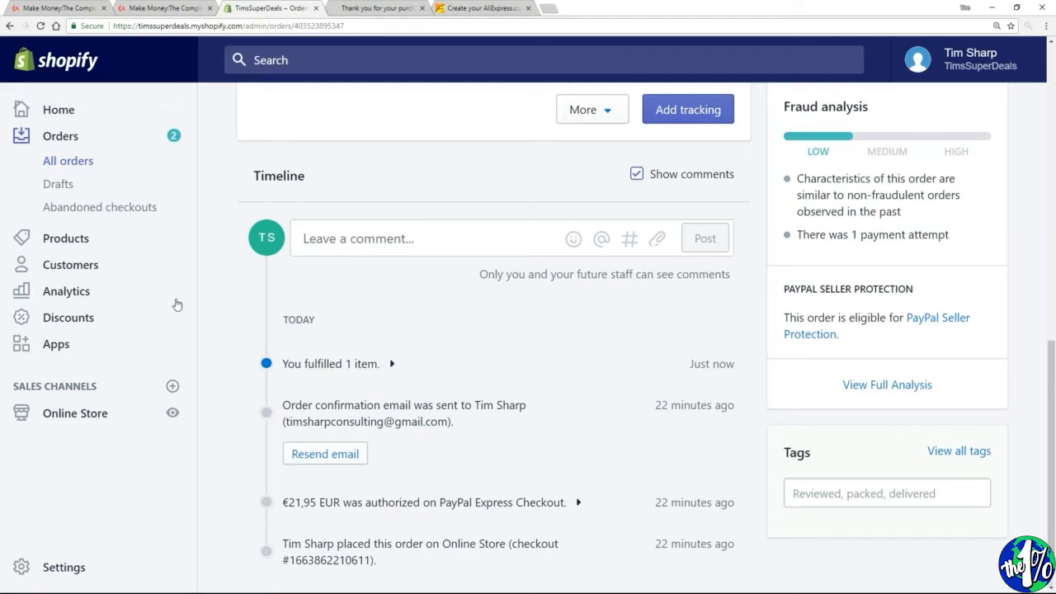
{"action": "left_click", "coordinate": [50, 163]}
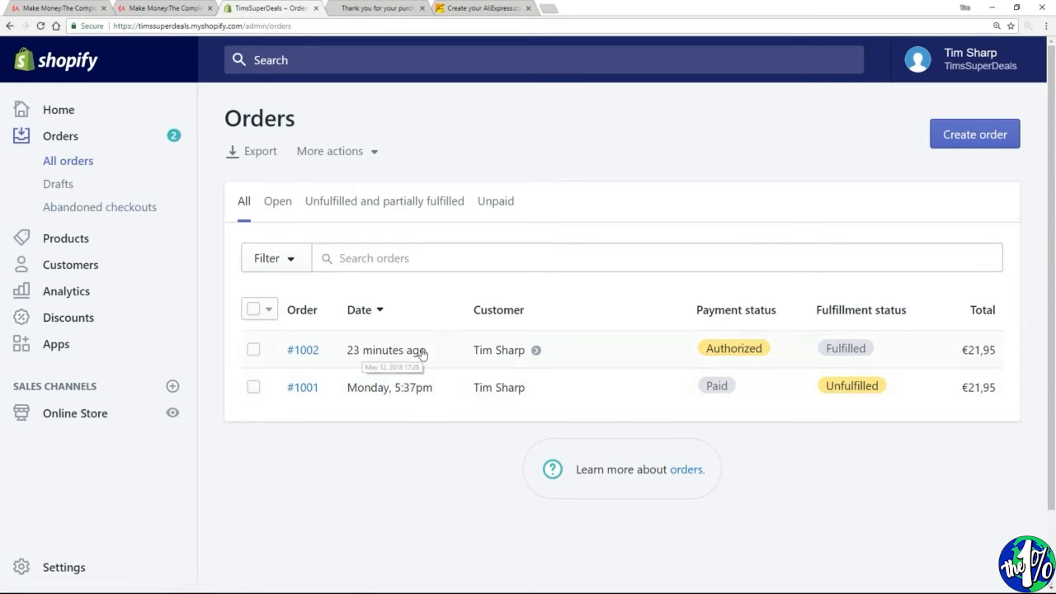
Open the fulfilled order for the heart shaped dog pendant and capture its payment of €21,95
{"action": "left_click", "coordinate": [866, 350]}
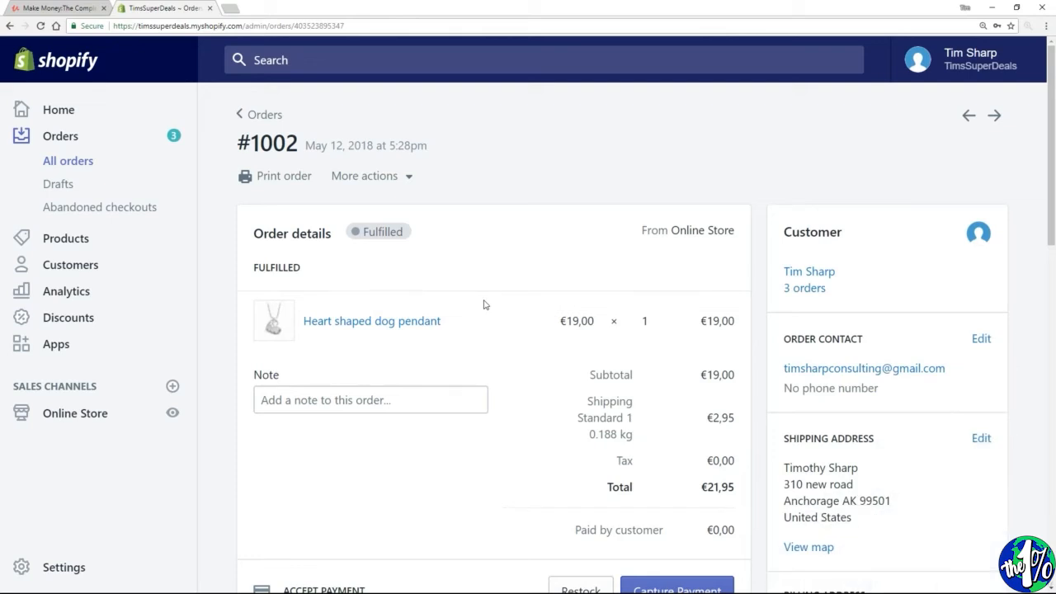
{"action": "scroll", "coordinate": [485, 304], "scroll_direction": "down", "scroll_amount": 3}
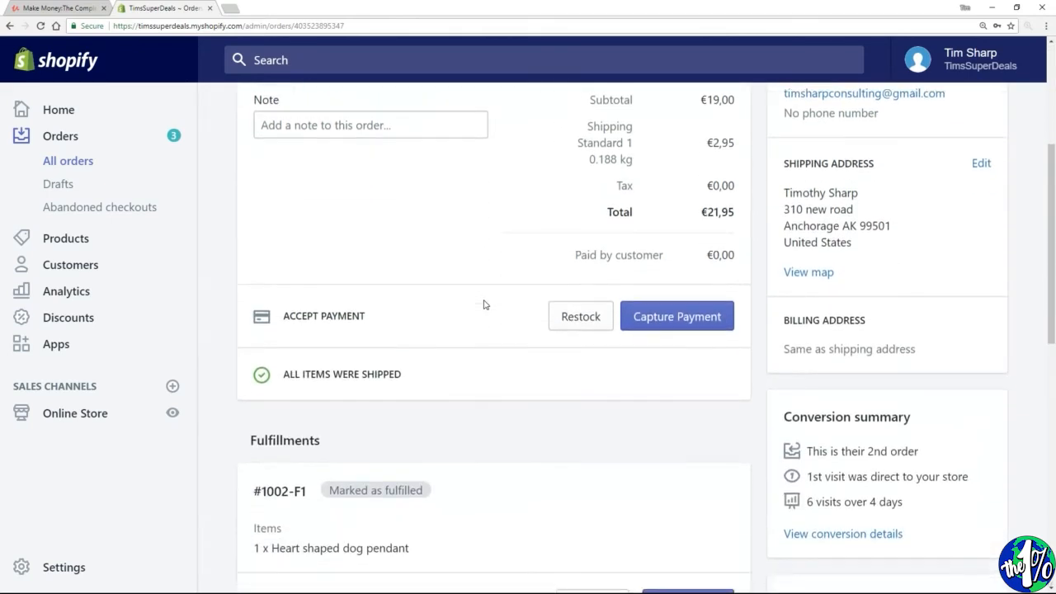
{"action": "left_click_drag", "start_coordinate": [373, 316], "coordinate": [288, 319]}
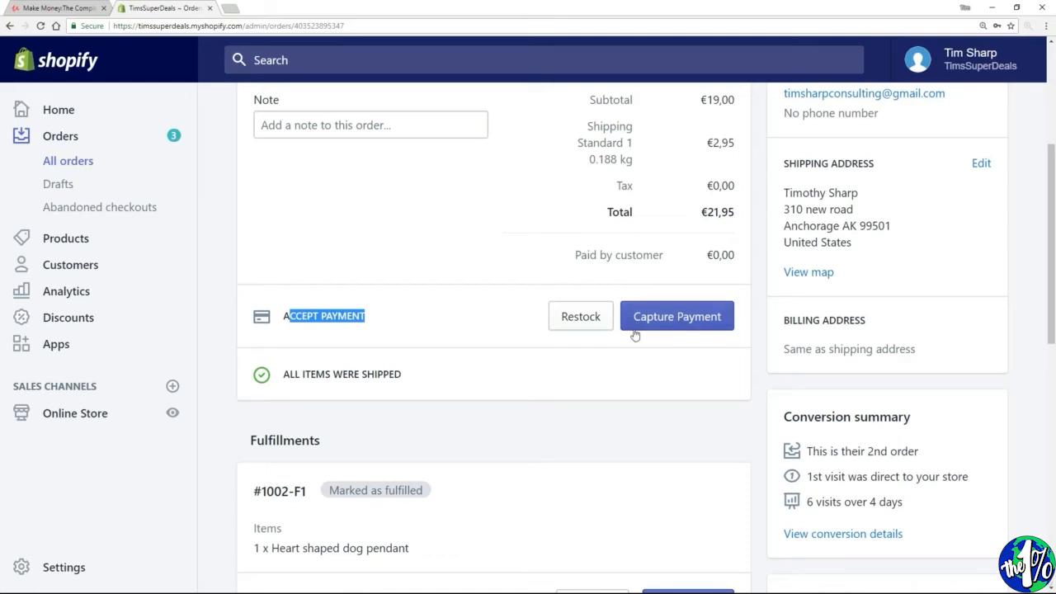
{"action": "left_click", "coordinate": [658, 322]}
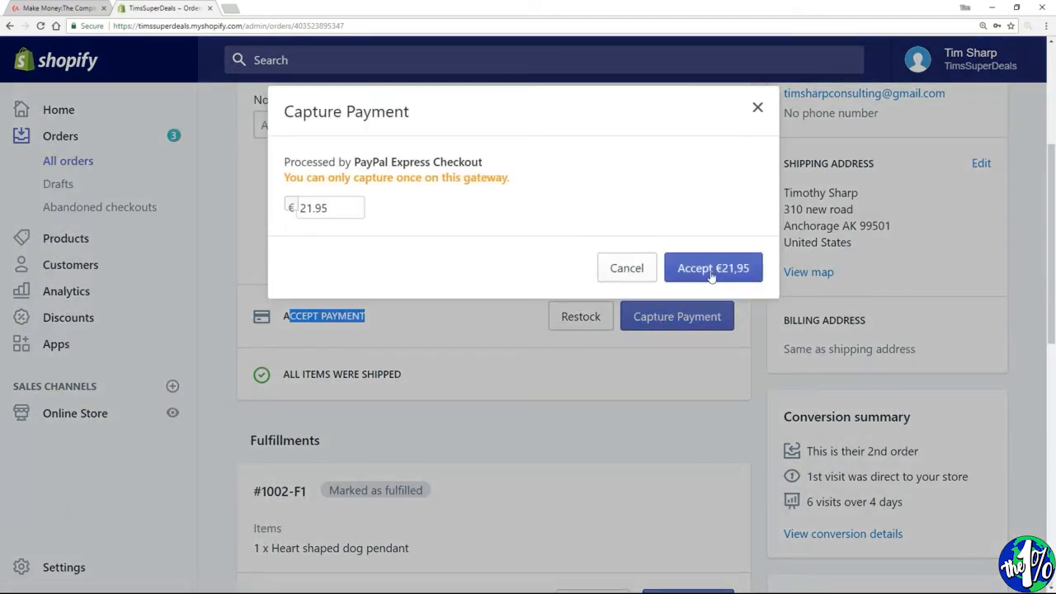
{"action": "left_click", "coordinate": [710, 271]}
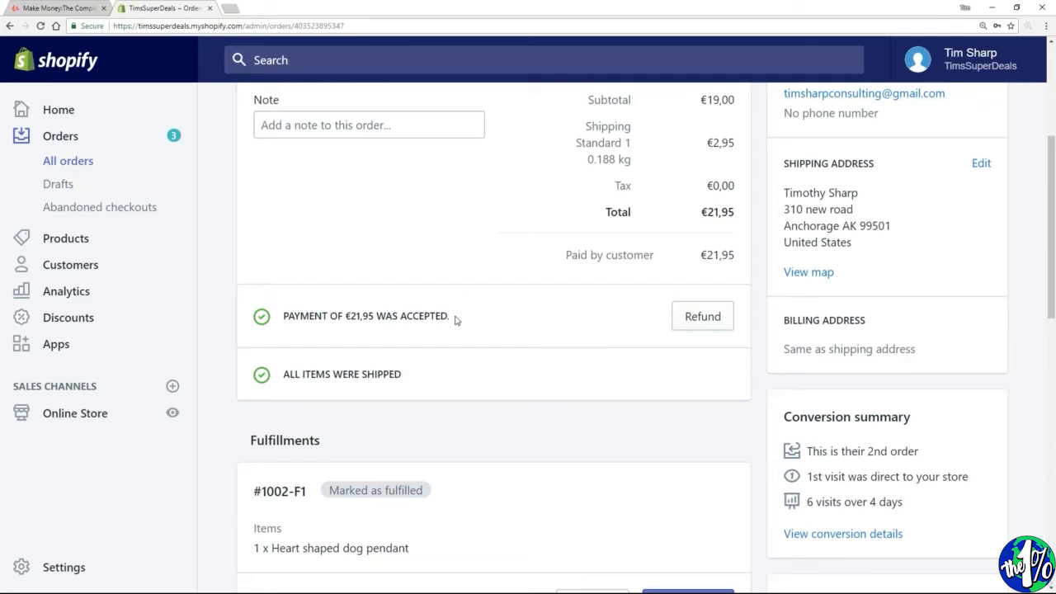
{"action": "scroll", "coordinate": [446, 318], "scroll_direction": "down", "scroll_amount": 1}
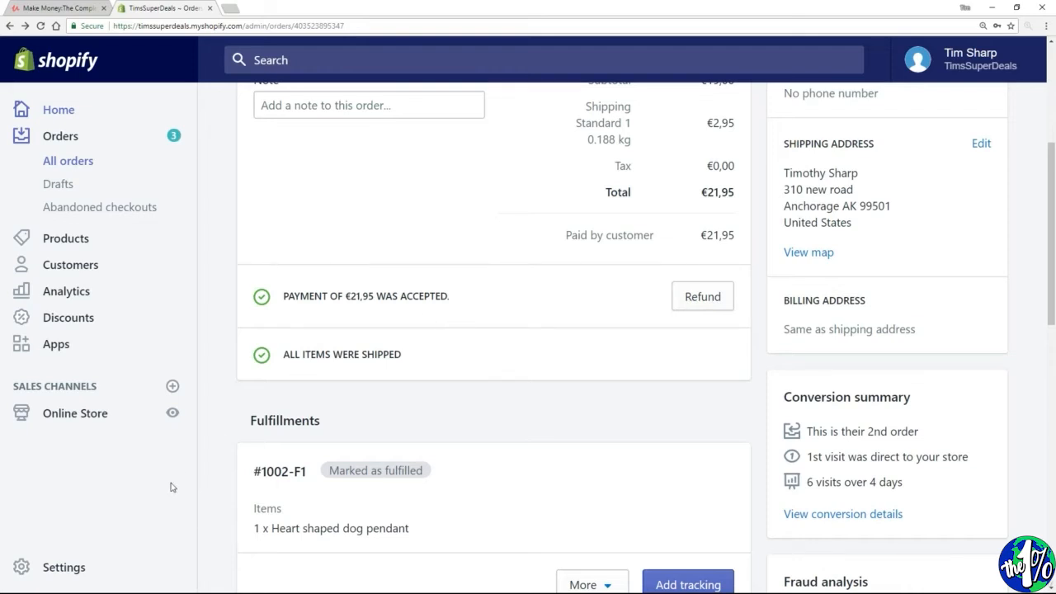
In the payment provider settings, switch payment authorization to automatic capture and back to manual capture without saving
{"action": "left_click", "coordinate": [73, 573]}
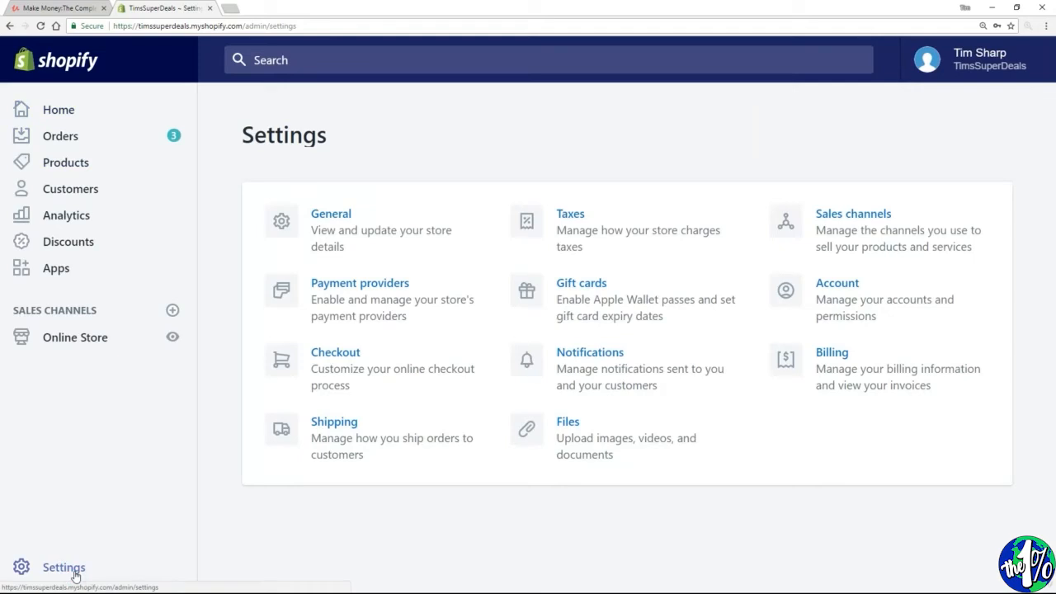
{"action": "left_click", "coordinate": [398, 293]}
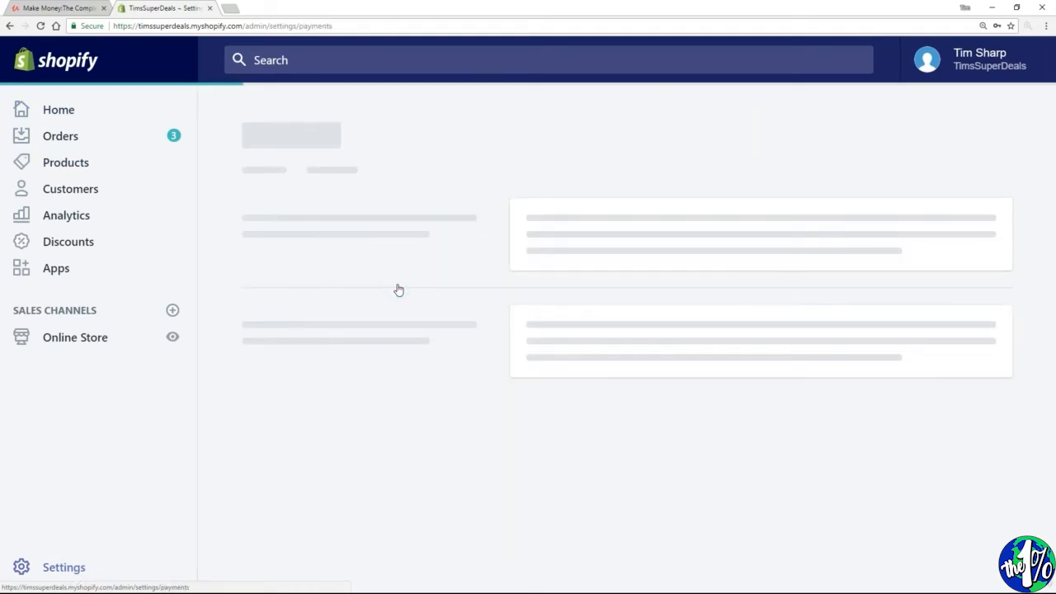
{"action": "left_click_drag", "start_coordinate": [1053, 160], "coordinate": [1054, 452]}
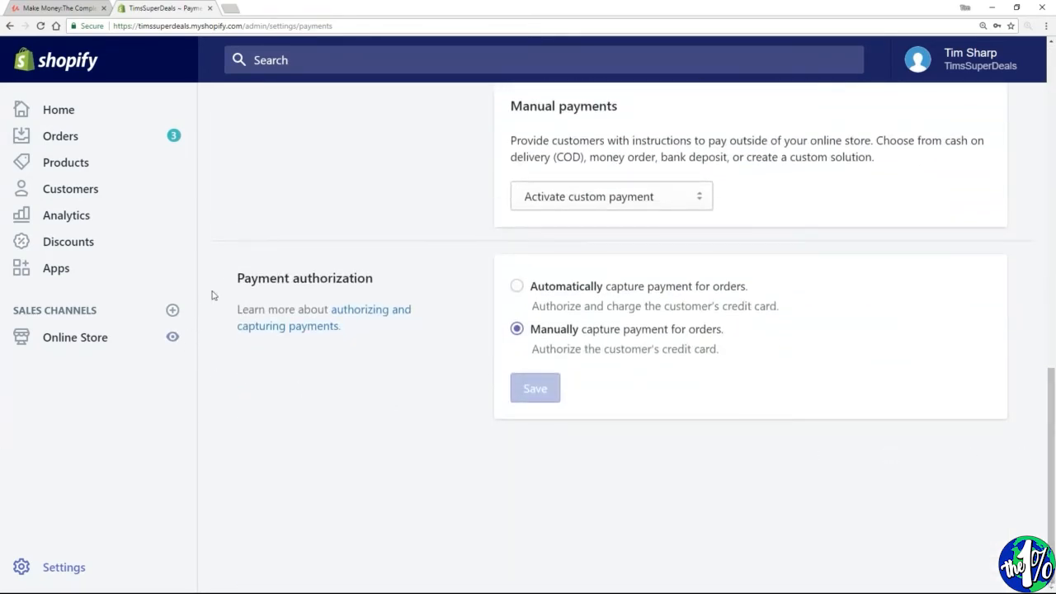
{"action": "left_click_drag", "start_coordinate": [237, 278], "coordinate": [375, 280]}
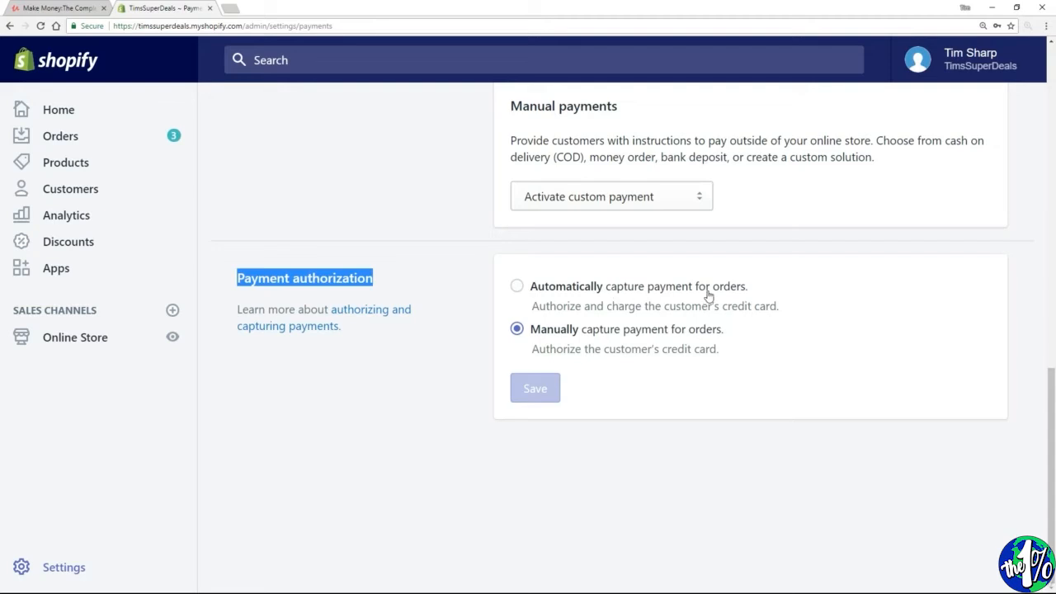
{"action": "left_click", "coordinate": [517, 288]}
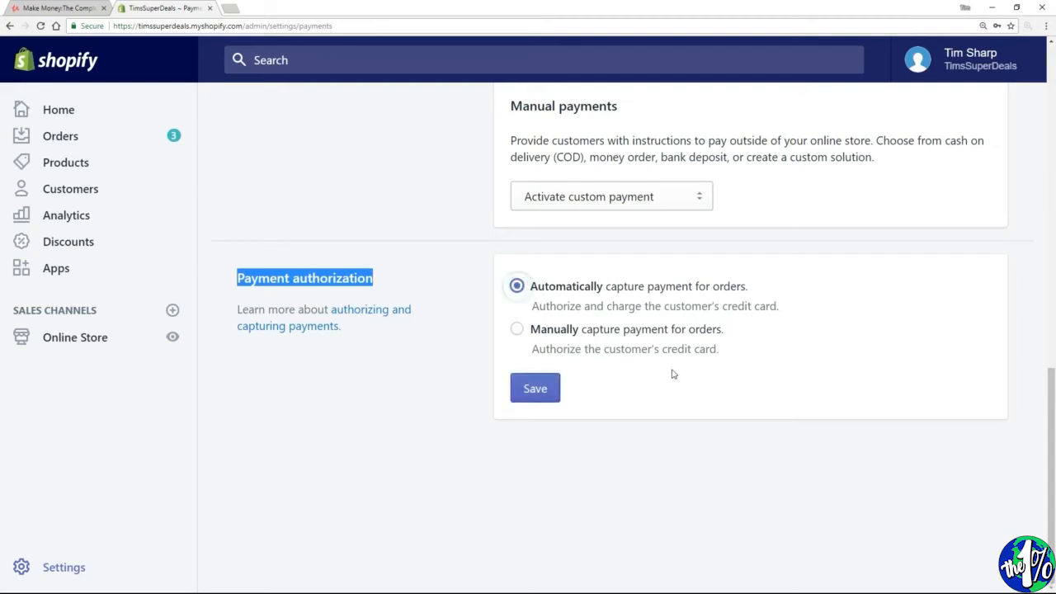
{"action": "left_click", "coordinate": [520, 330]}
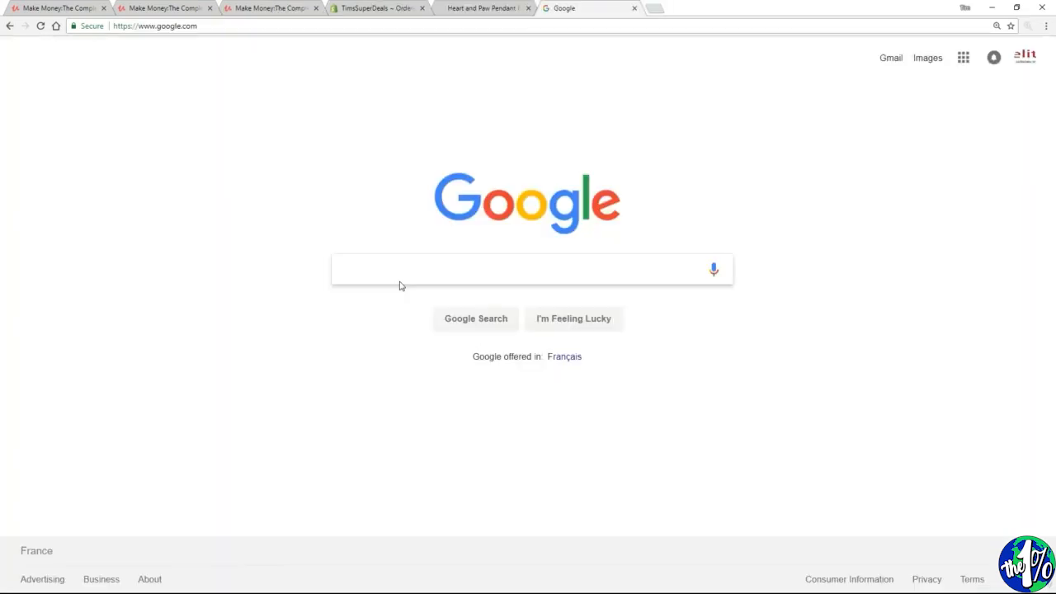
Search Google for "chrome web store" and open the Chrome Web Store's extensions page
{"action": "type", "text": "chrome web store"}
{"action": "left_click", "coordinate": [866, 258]}
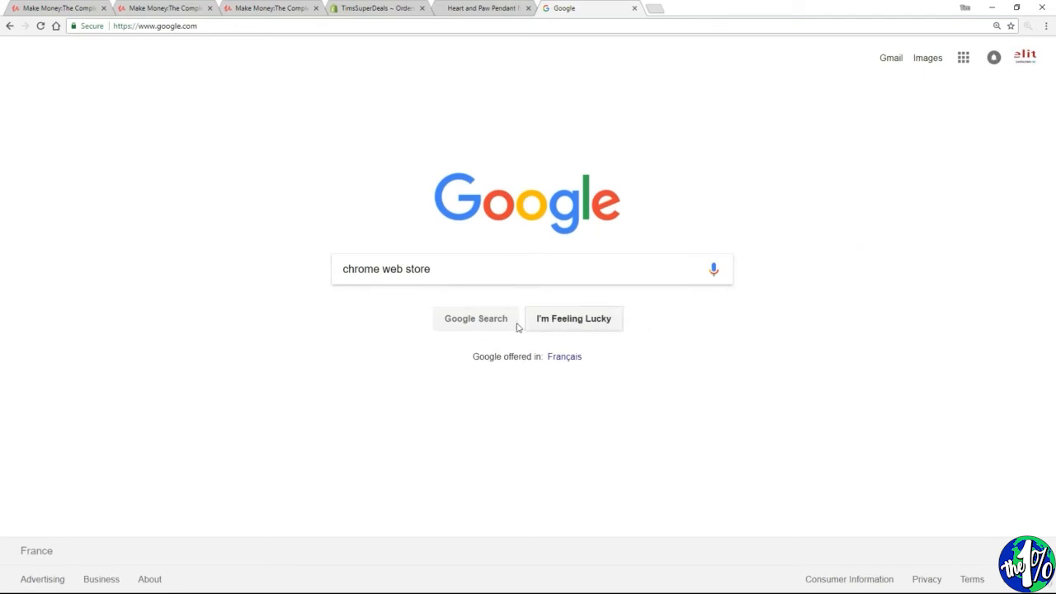
{"action": "left_click", "coordinate": [483, 320]}
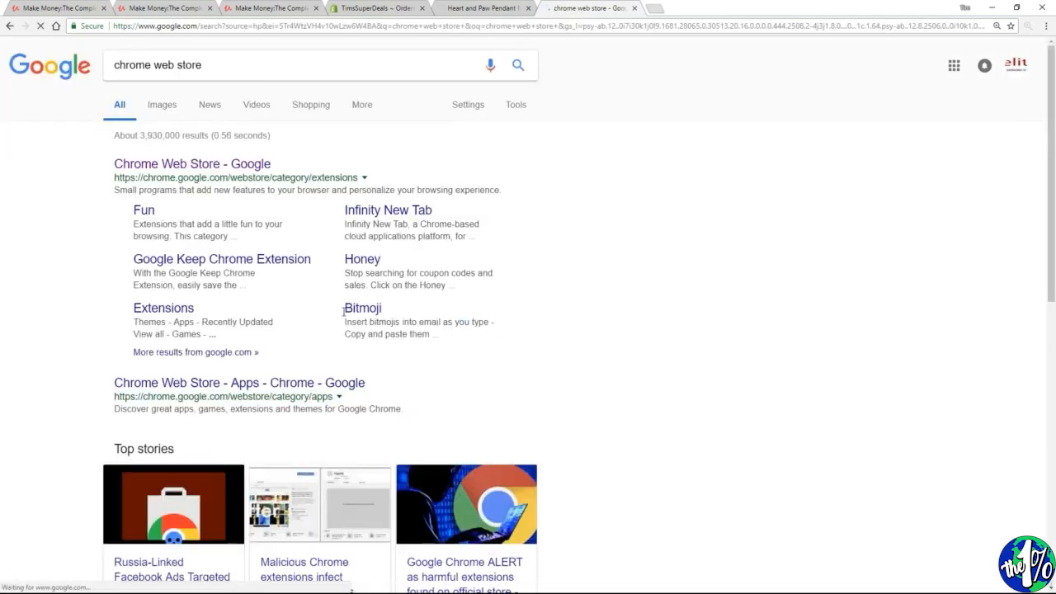
{"action": "left_click", "coordinate": [195, 168]}
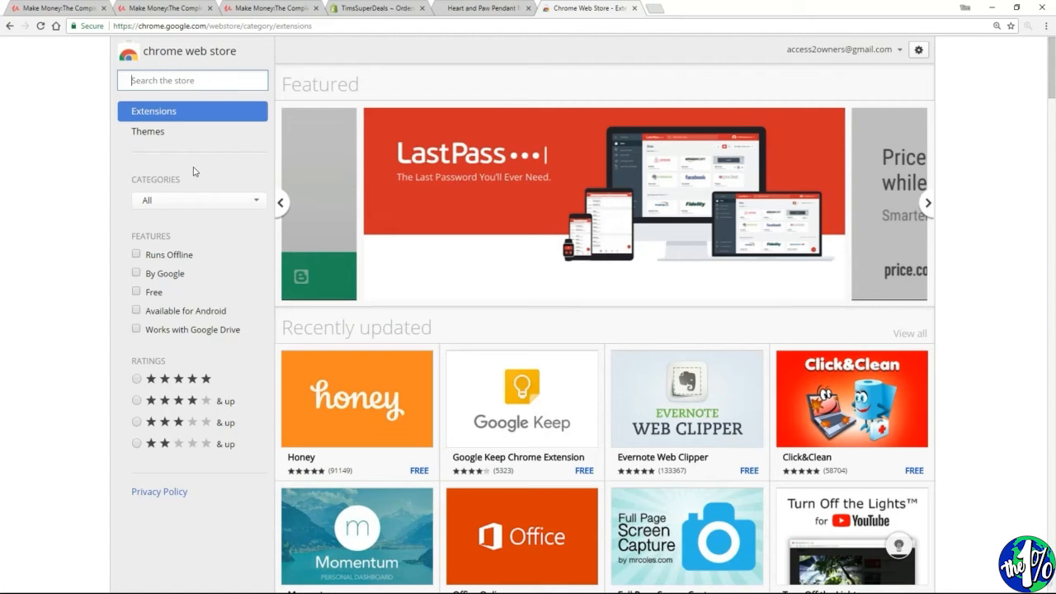
Search the store for "oberlo aliexpress" and add the "Oberlo - Aliexpress.com Product Importer" extension to Chrome
{"action": "type", "text": "o"}
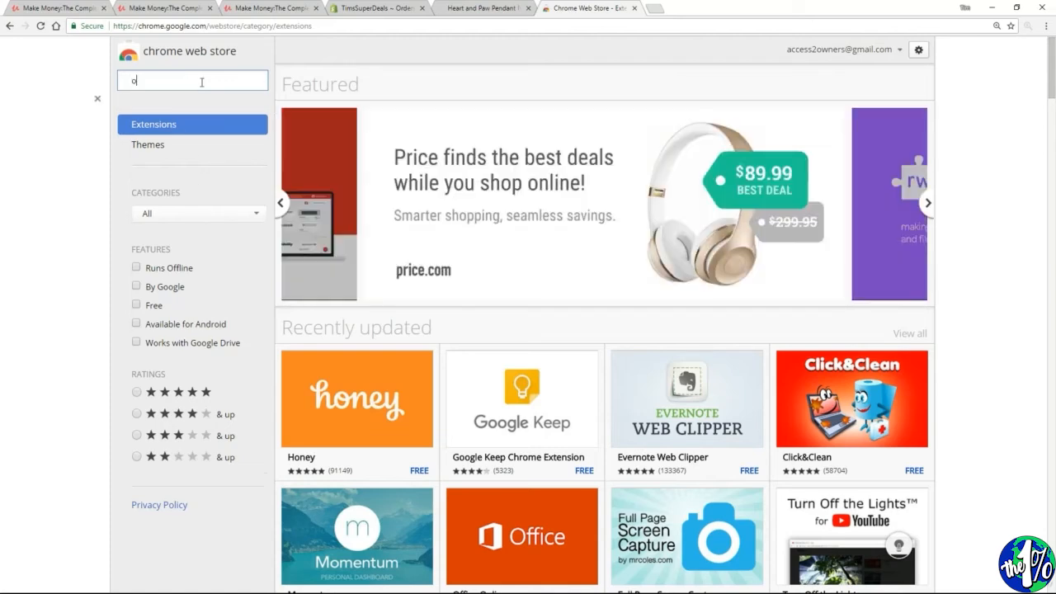
{"action": "type", "text": "berlo a"}
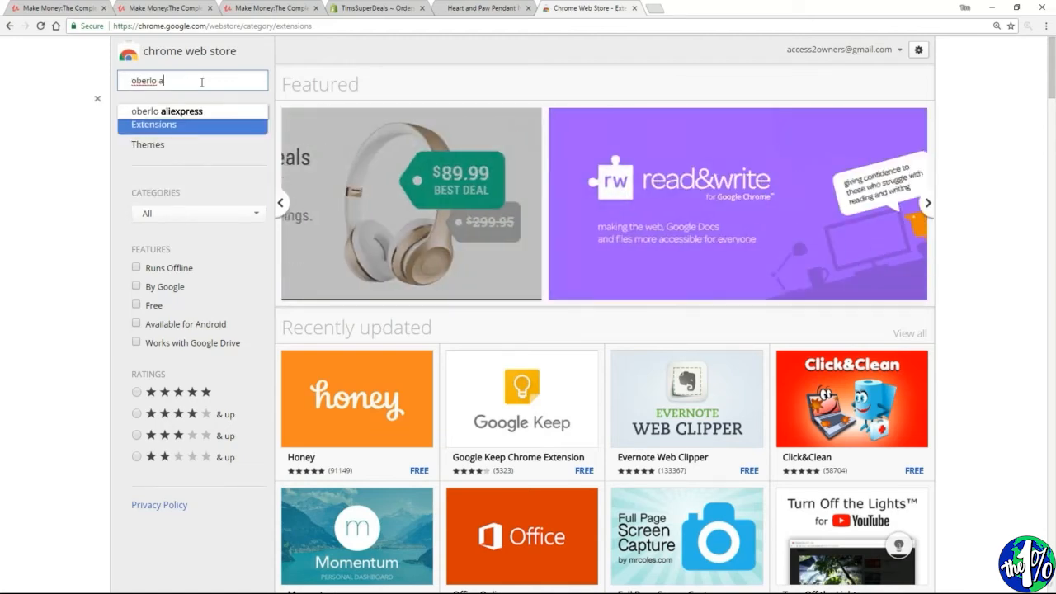
{"action": "type", "text": "llexpress"}
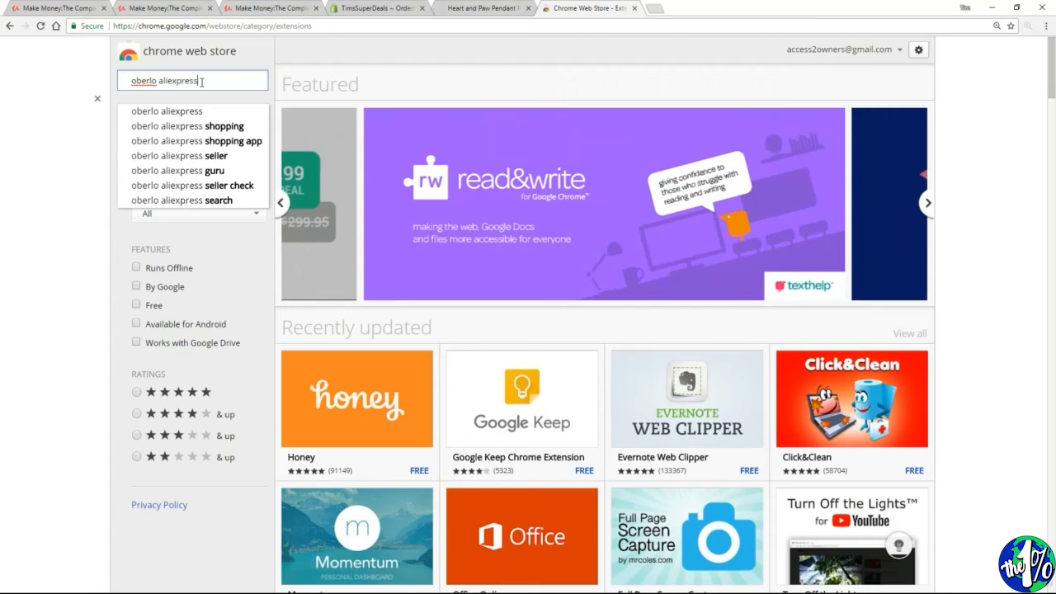
{"action": "left_click", "coordinate": [198, 110]}
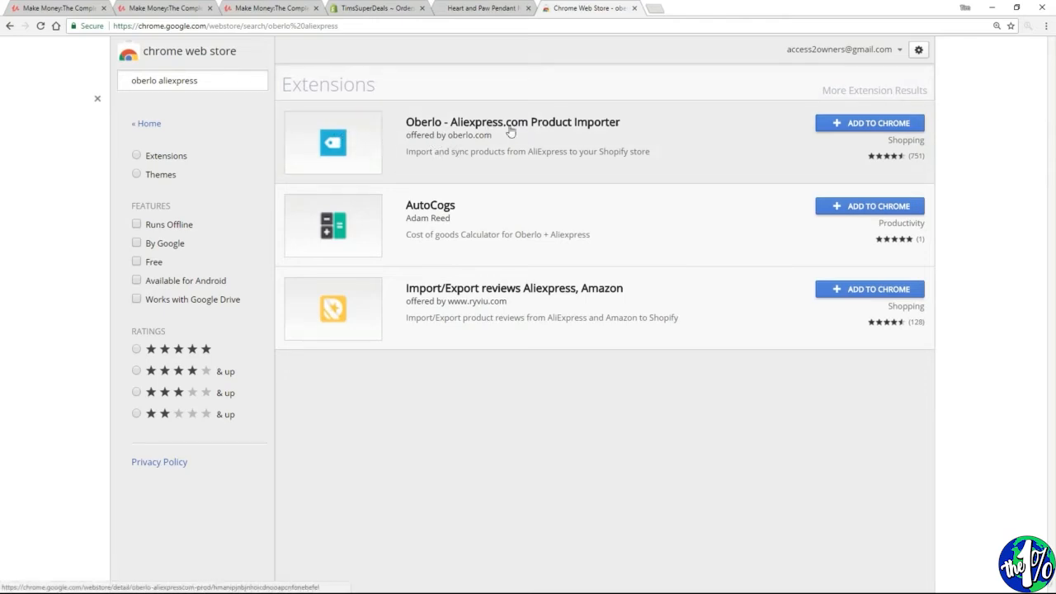
{"action": "left_click", "coordinate": [868, 125]}
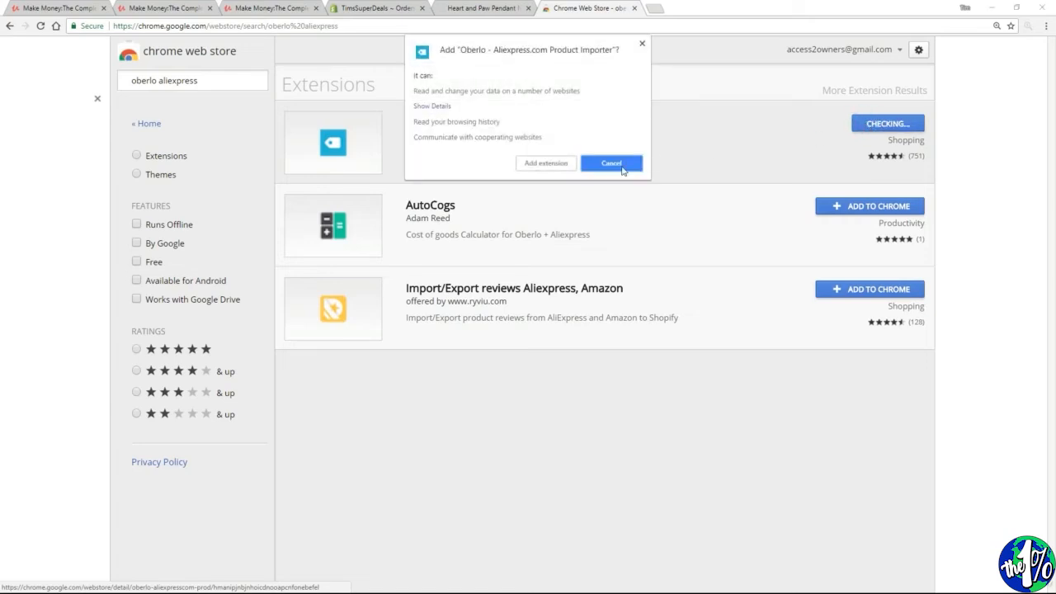
{"action": "left_click", "coordinate": [546, 163]}
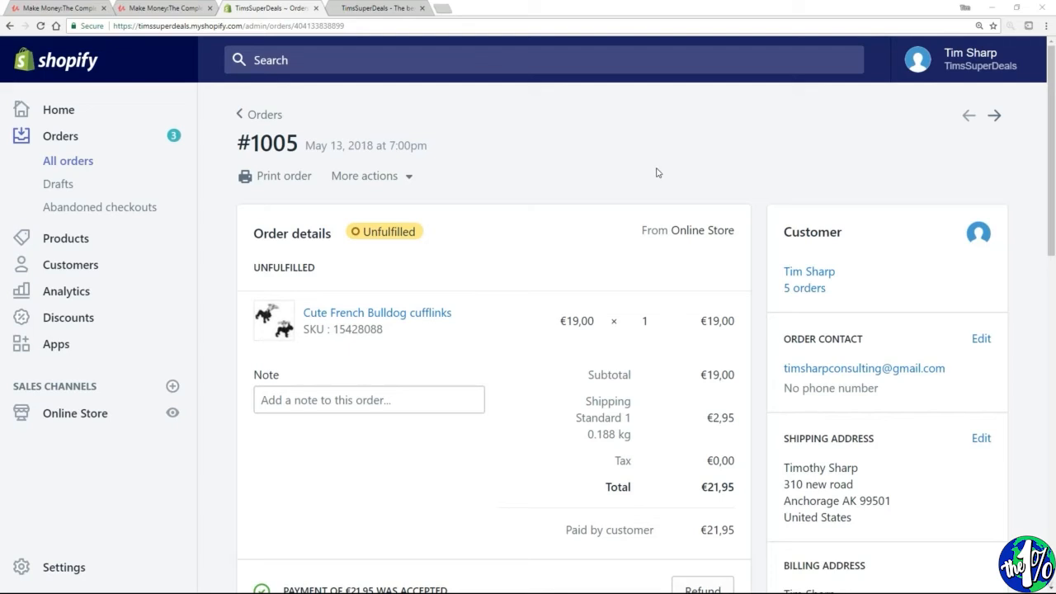
Review the payment and fulfillment sections of the Shopify order for the Cute French Bulldog cufflinks
{"action": "scroll", "coordinate": [502, 198], "scroll_direction": "down", "scroll_amount": 2}
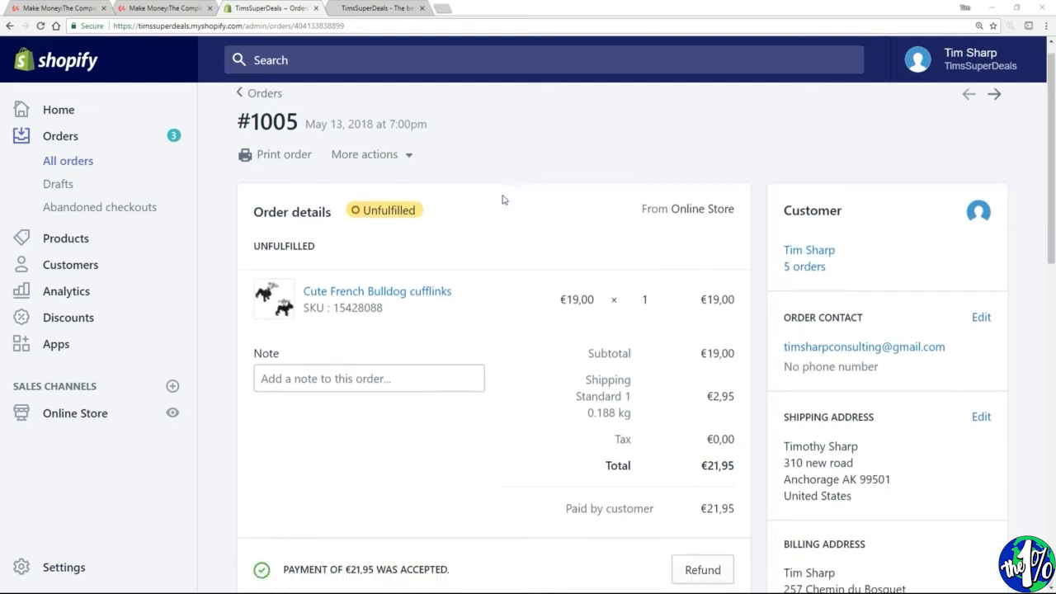
{"action": "scroll", "coordinate": [455, 273], "scroll_direction": "down", "scroll_amount": 1}
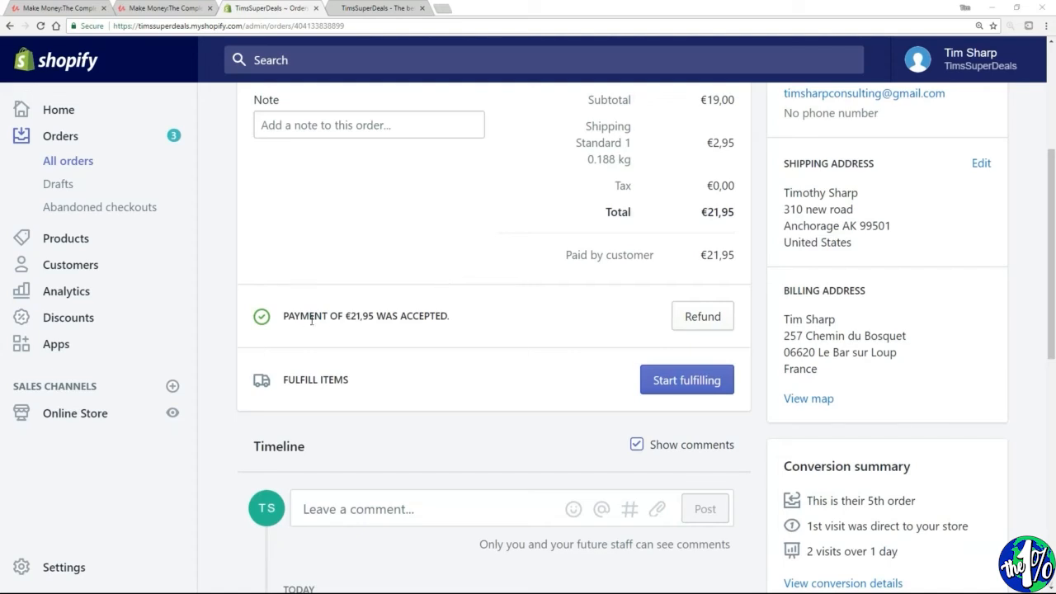
{"action": "left_click_drag", "start_coordinate": [281, 316], "coordinate": [466, 322]}
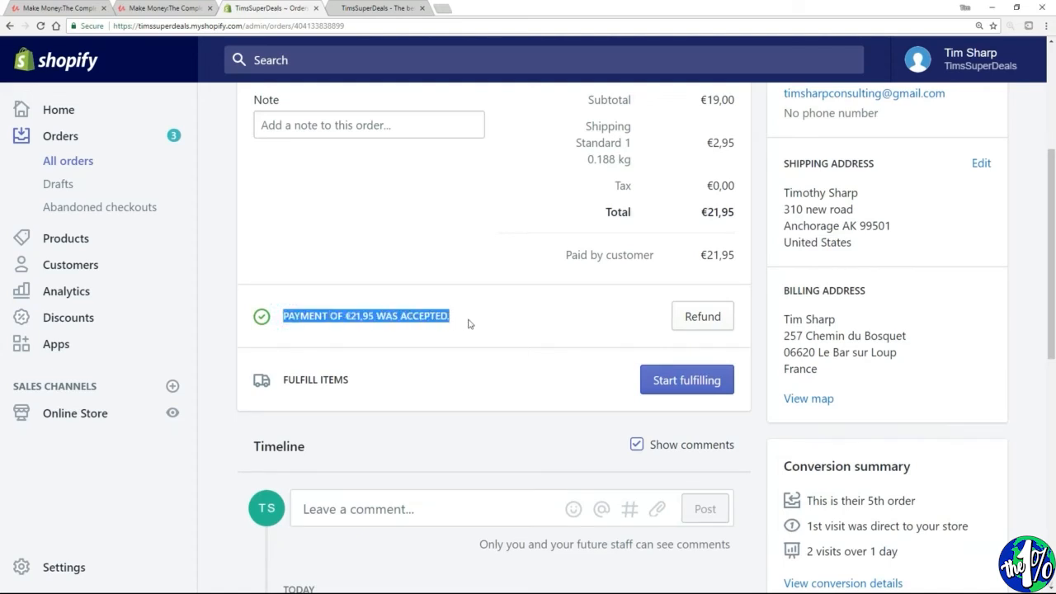
{"action": "left_click", "coordinate": [520, 330]}
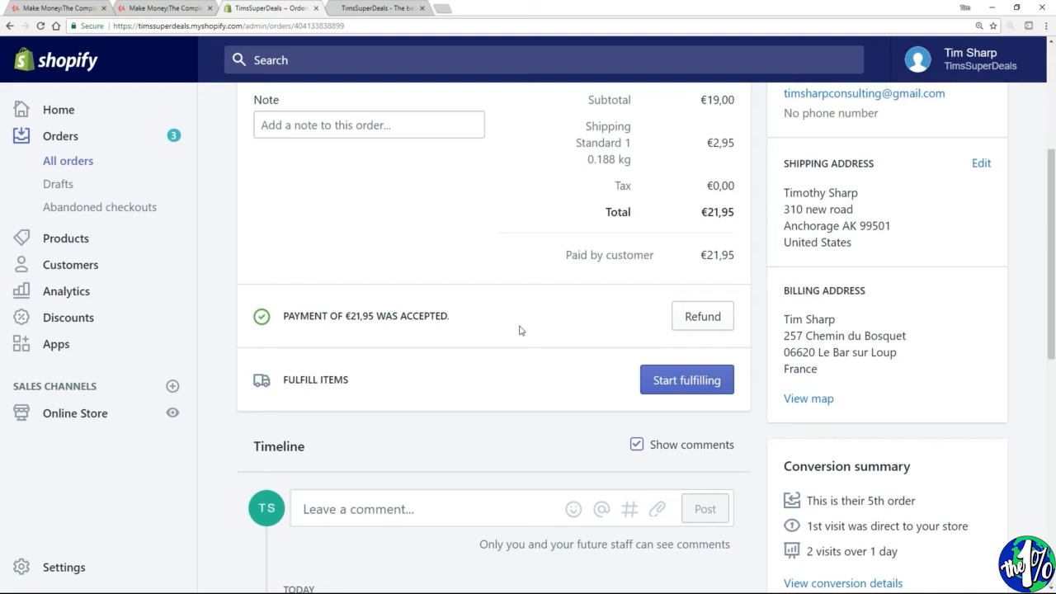
Open the installed Oberlo app from the Shopify store and go to its list of orders
{"action": "left_click", "coordinate": [69, 345]}
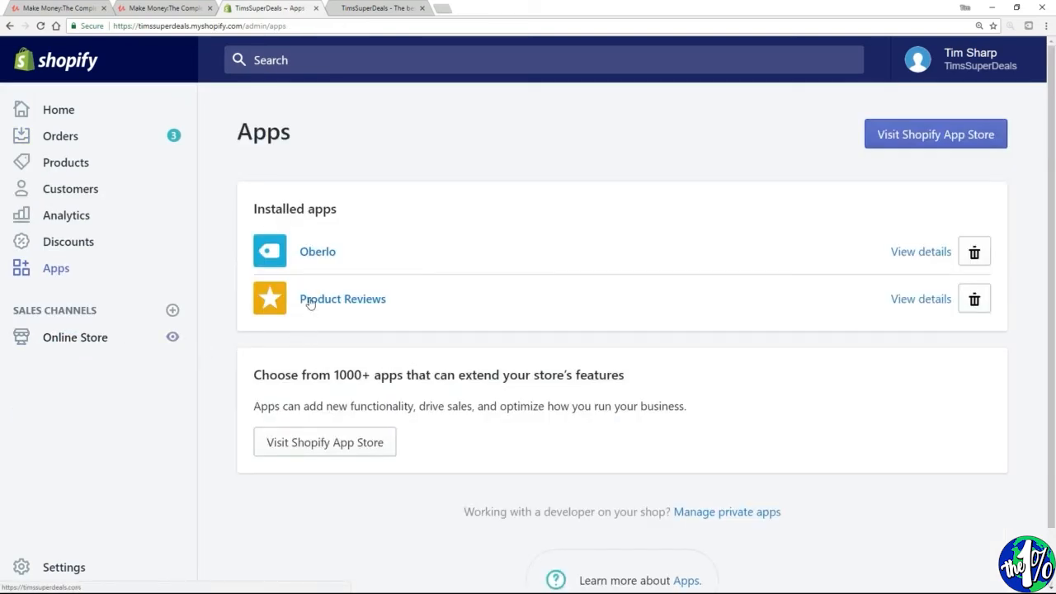
{"action": "left_click", "coordinate": [314, 253]}
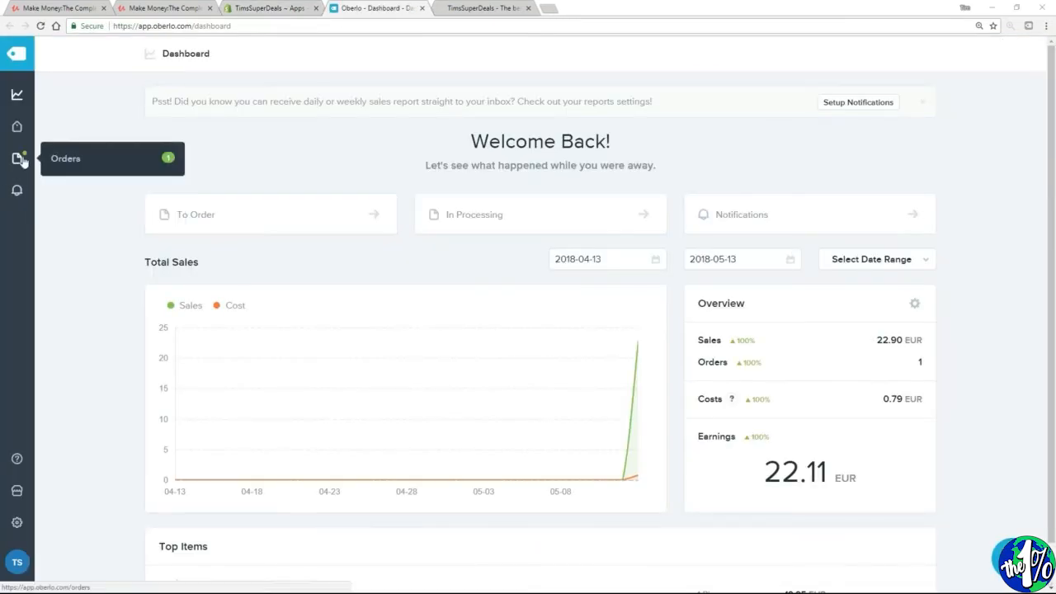
{"action": "left_click", "coordinate": [70, 161]}
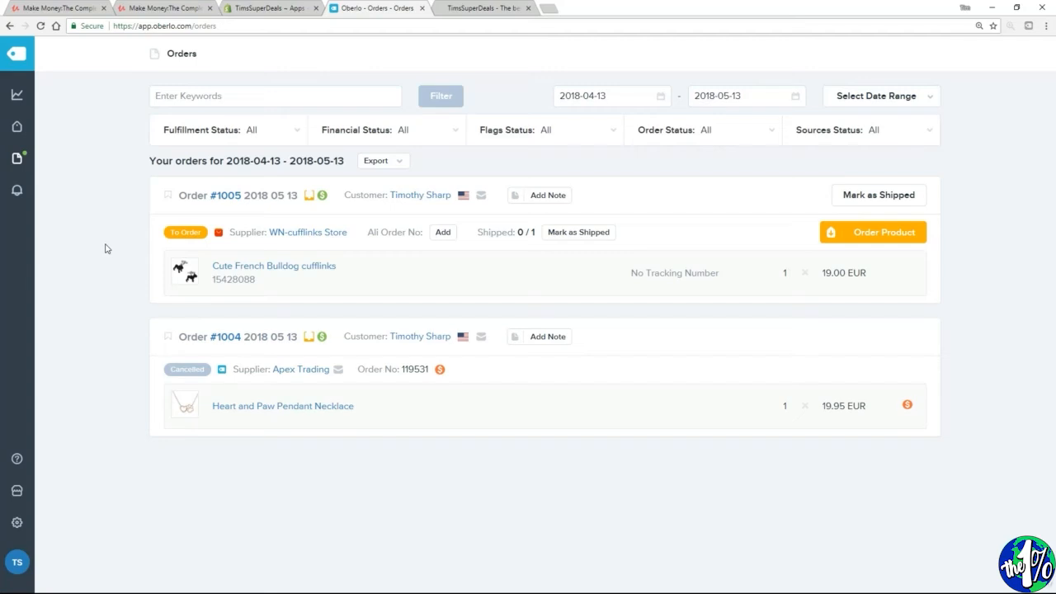
Open Oberlo's supplier settings and set the default AliExpress shipping method to ePacket
{"action": "left_click", "coordinate": [17, 525]}
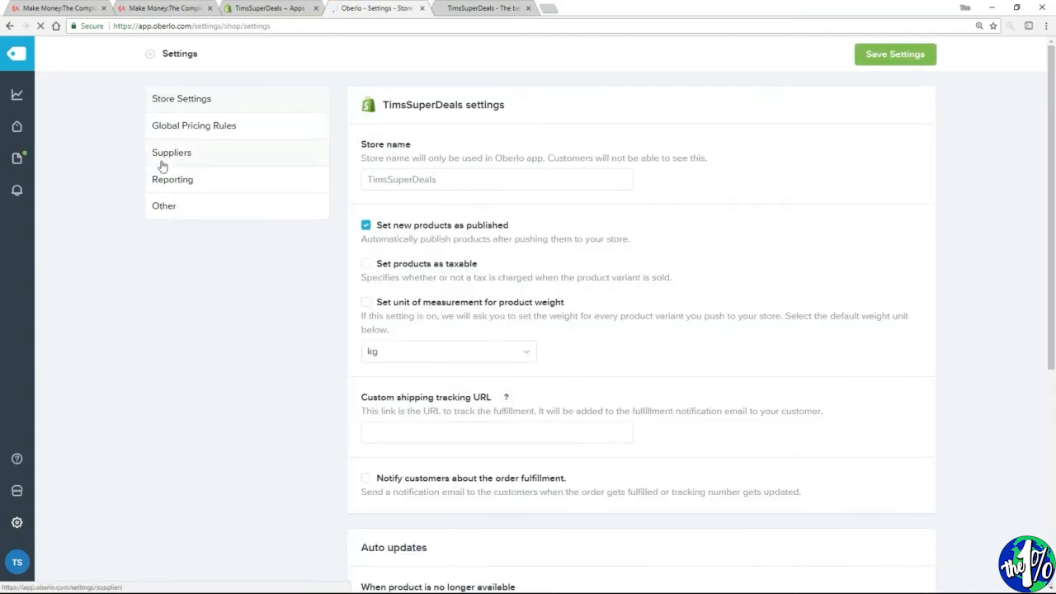
{"action": "left_click", "coordinate": [163, 162]}
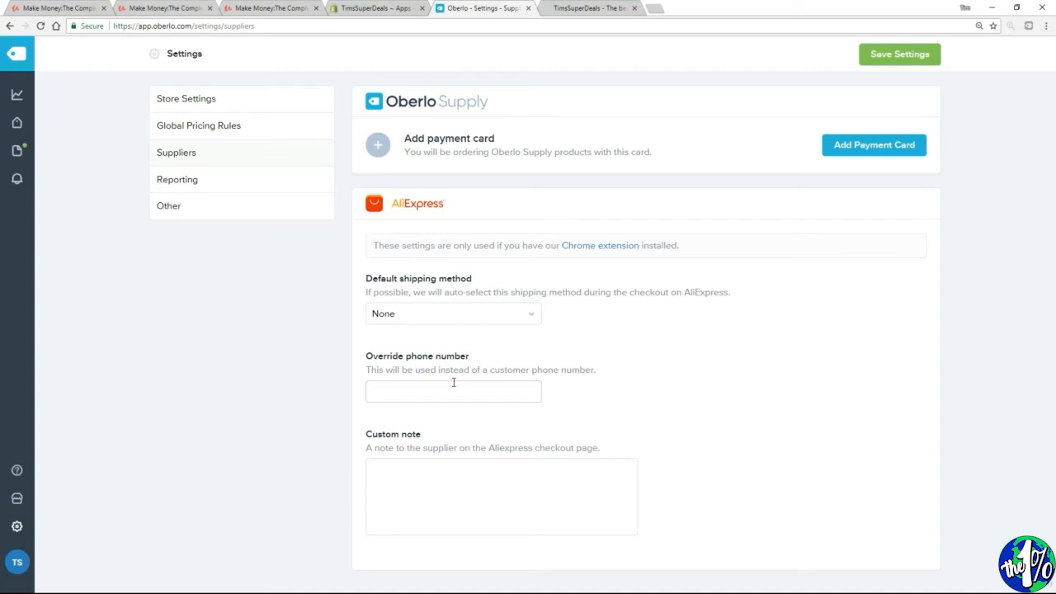
{"action": "left_click", "coordinate": [468, 315]}
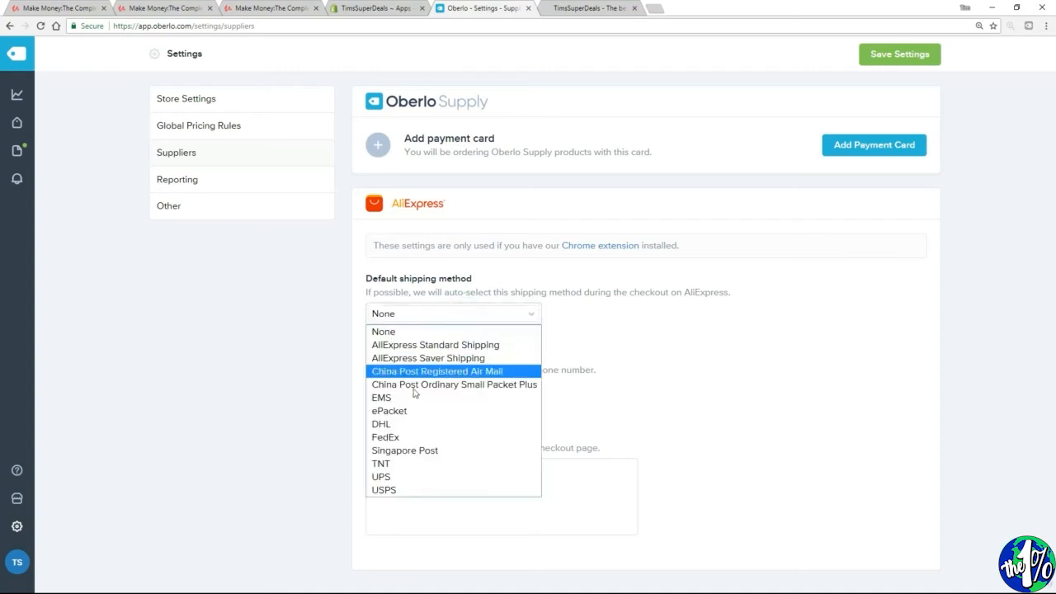
{"action": "left_click", "coordinate": [399, 410]}
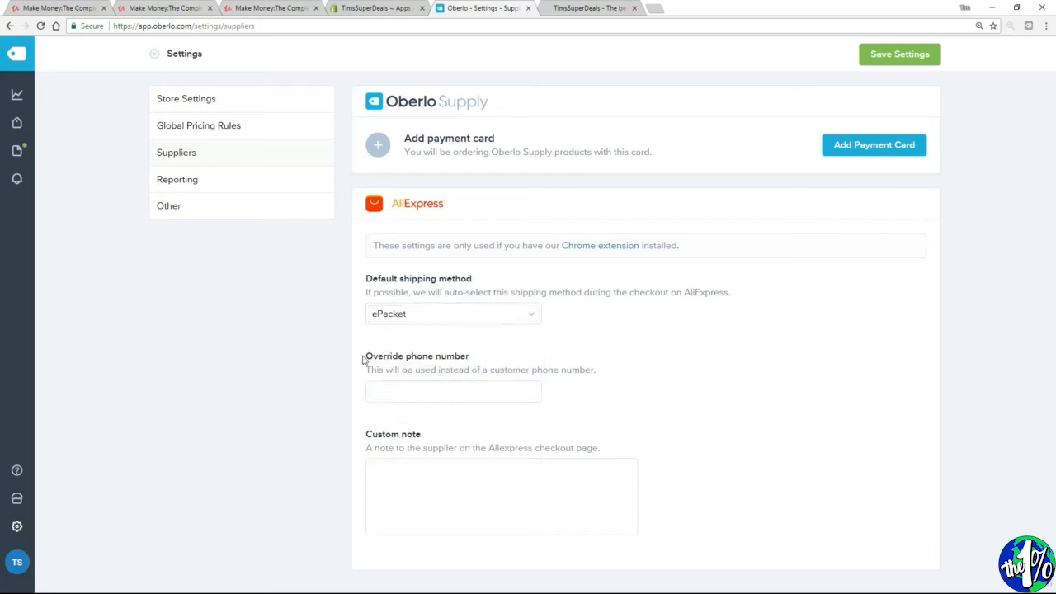
Fill in the override phone number used in place of customers' numbers in the AliExpress supplier settings
{"action": "left_click_drag", "start_coordinate": [365, 356], "coordinate": [477, 360]}
{"action": "left_click", "coordinate": [426, 388]}
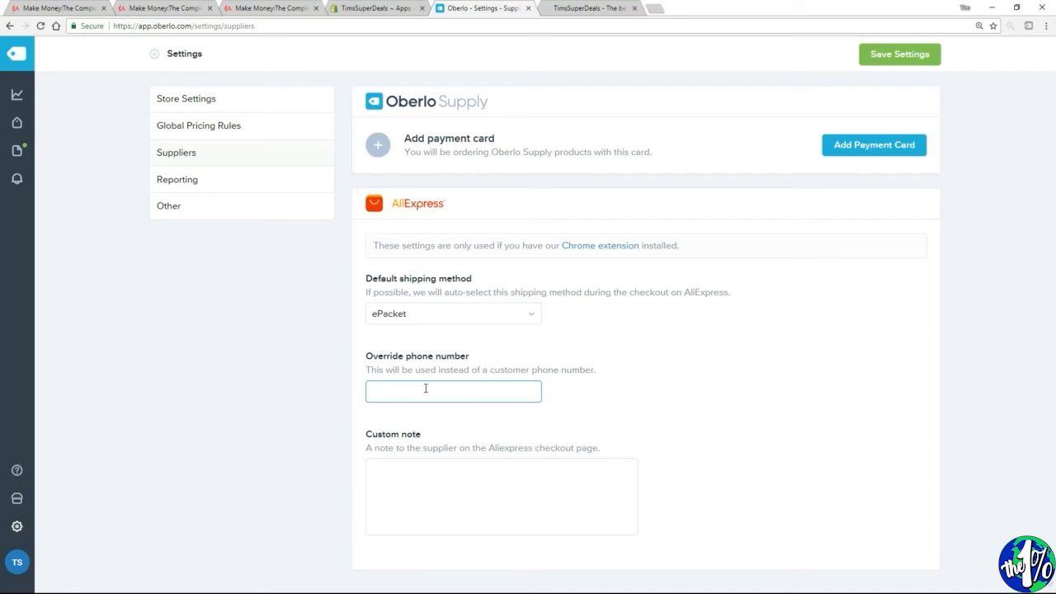
{"action": "key", "text": "ctrl+v"}
Add the custom supplier note "Please do not include the original invoice. This is a drop ship. Thank you." and save the settings
{"action": "left_click", "coordinate": [402, 493]}
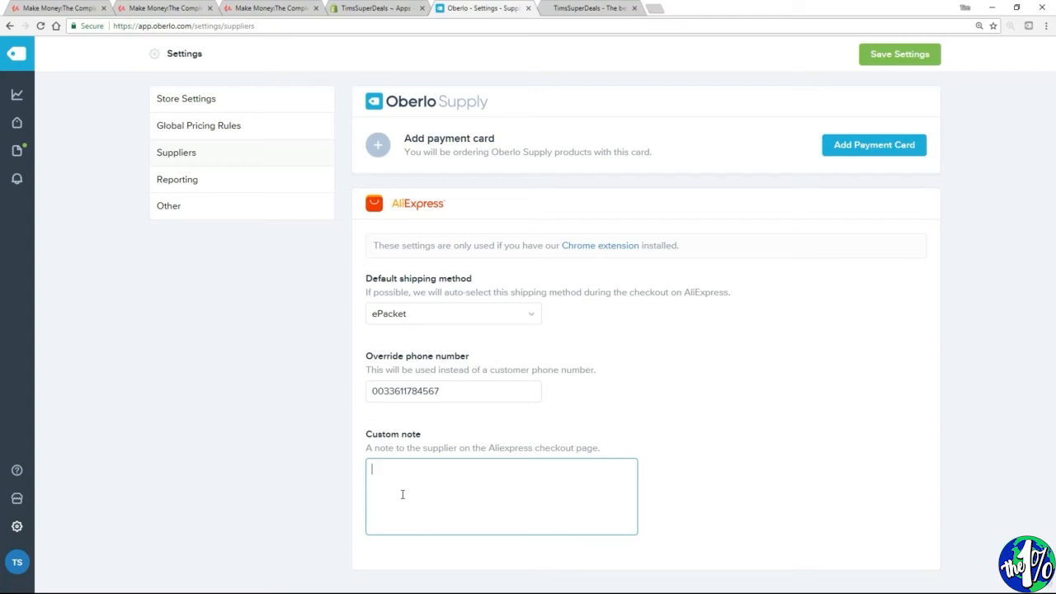
{"action": "type", "text": "Please do not include the original invoice.  This is a drop ship. Thank you."}
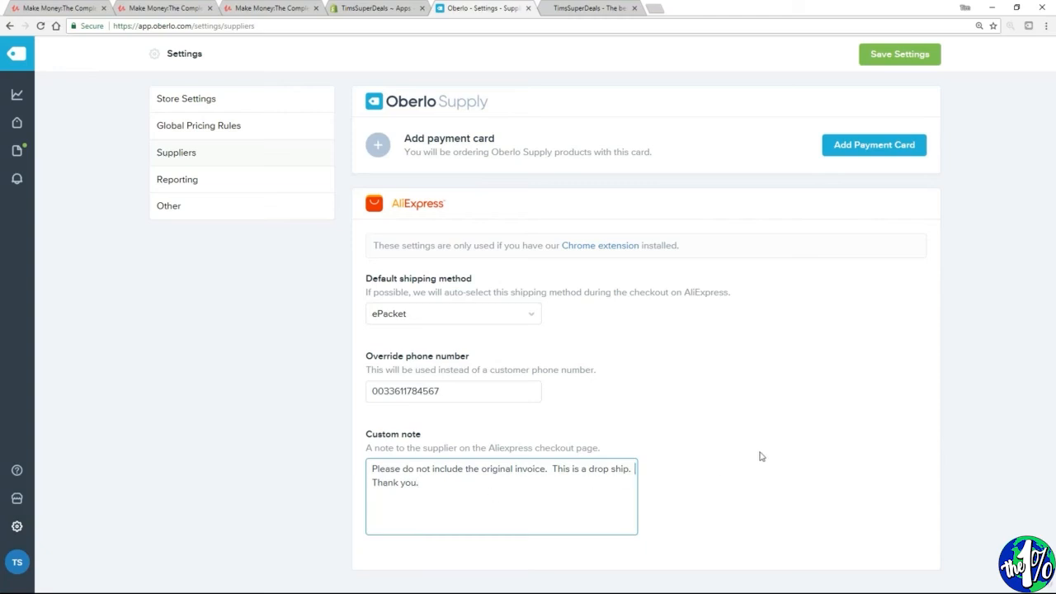
{"action": "left_click", "coordinate": [897, 61]}
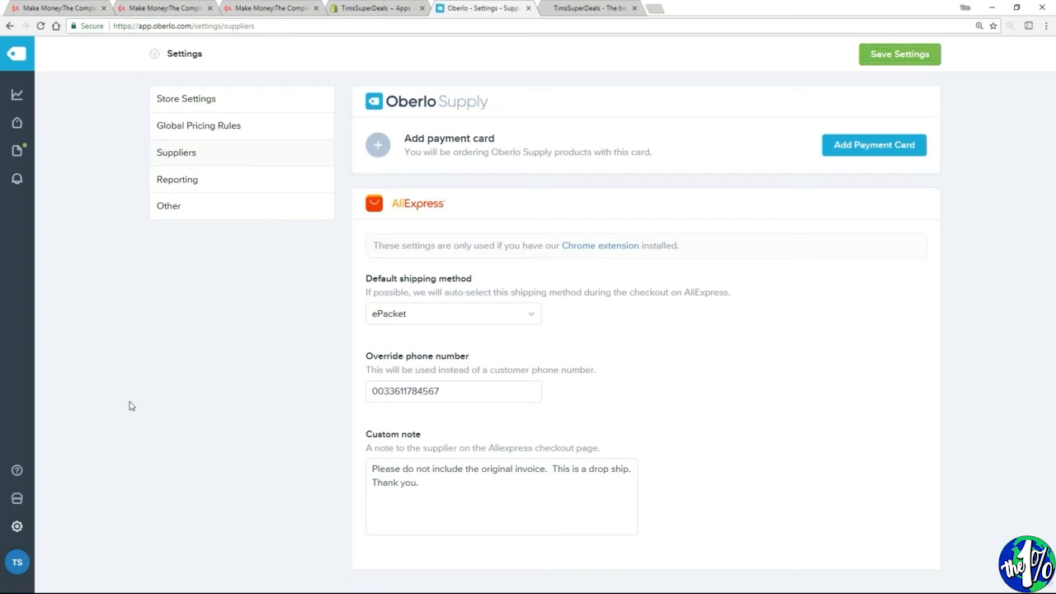
Return to Oberlo's order list and order the Cute French Bulldog cufflinks from the AliExpress supplier
{"action": "mouse_move", "coordinate": [10, 160]}
{"action": "left_click", "coordinate": [79, 148]}
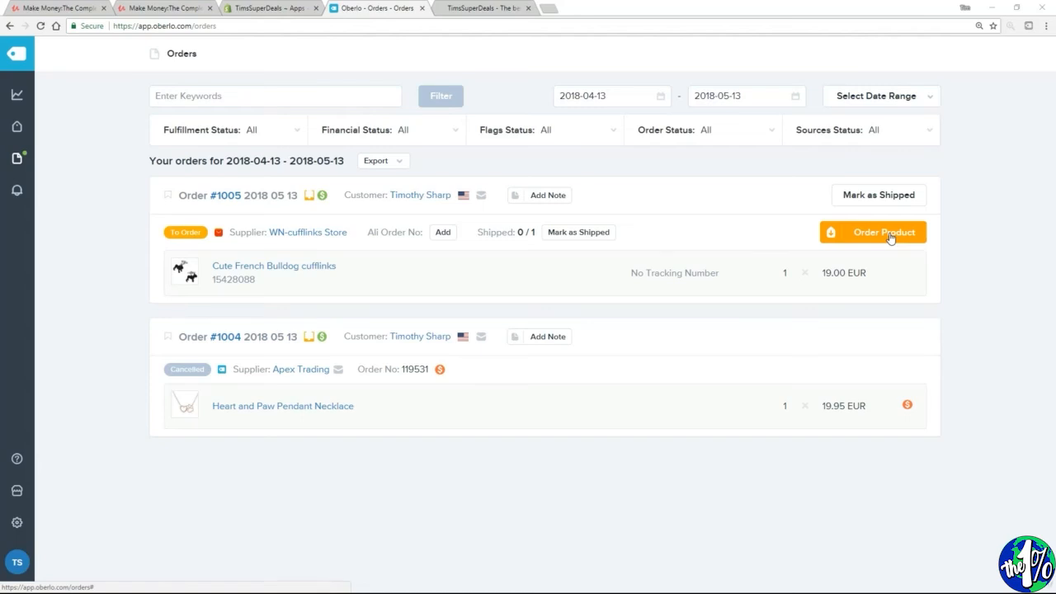
{"action": "left_click", "coordinate": [890, 236]}
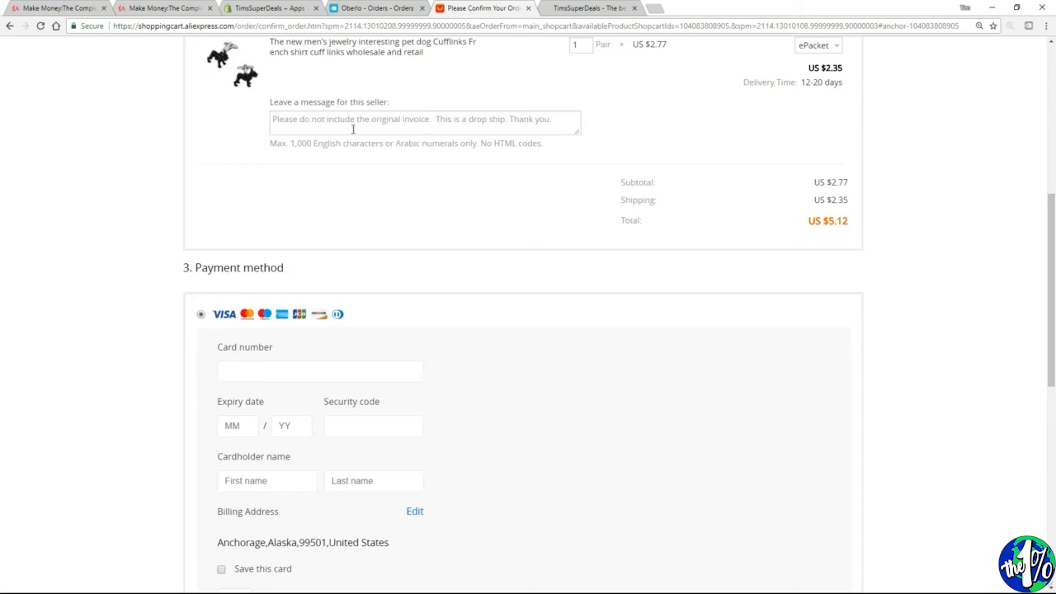
Review the seller message, shipping address, order total and payment section on the AliExpress order confirmation page
{"action": "left_click_drag", "start_coordinate": [273, 119], "coordinate": [649, 132]}
{"action": "left_click", "coordinate": [651, 129]}
{"action": "scroll", "coordinate": [994, 338], "scroll_direction": "up", "scroll_amount": 5}
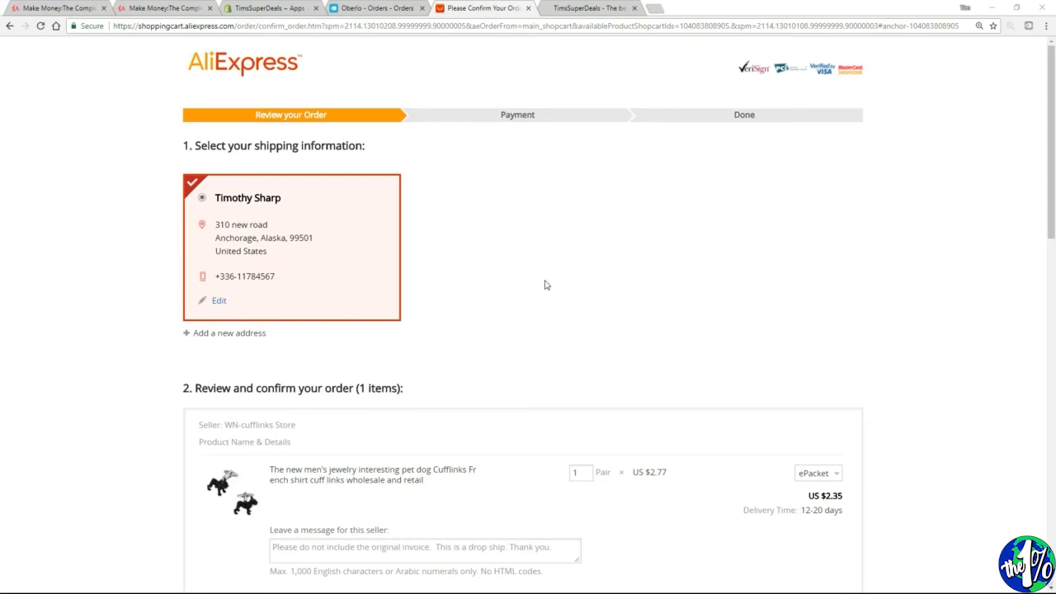
{"action": "scroll", "coordinate": [569, 330], "scroll_direction": "down", "scroll_amount": 1}
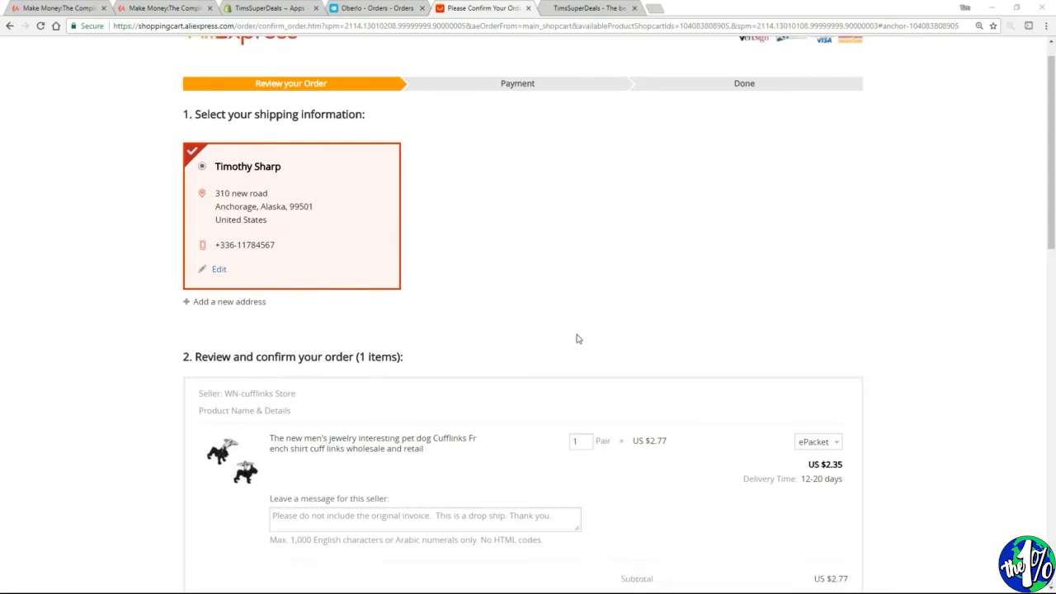
{"action": "scroll", "coordinate": [577, 338], "scroll_direction": "down", "scroll_amount": 5}
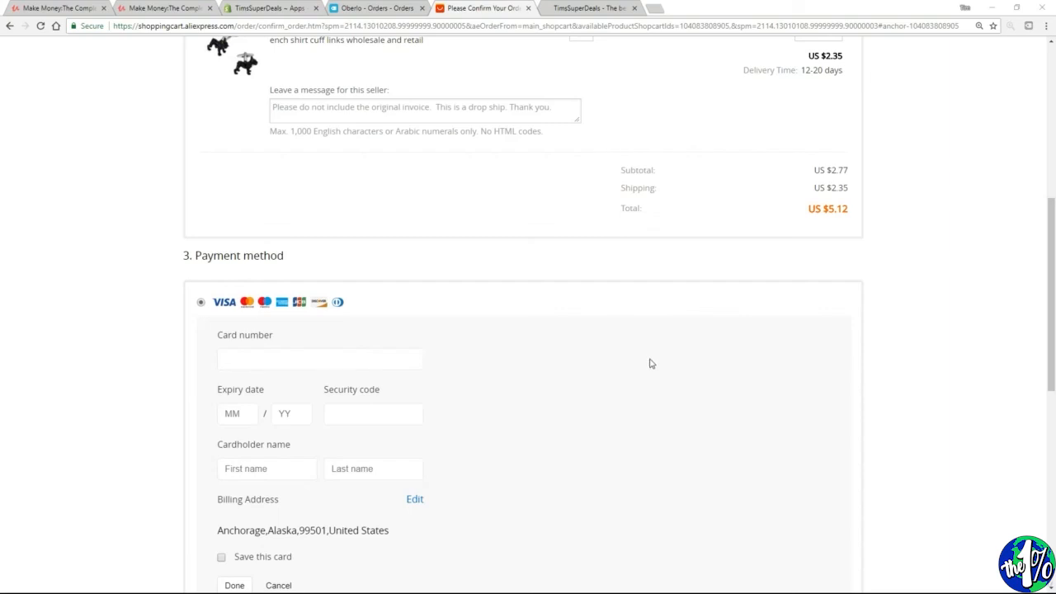
{"action": "scroll", "coordinate": [650, 363], "scroll_direction": "down", "scroll_amount": 2}
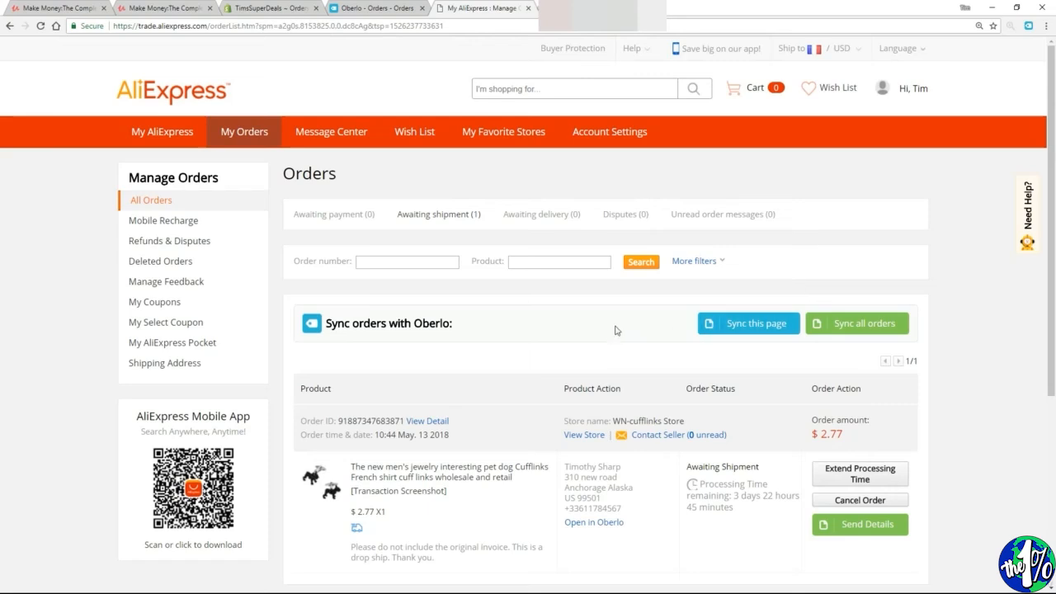
Sync the current AliExpress orders page with Oberlo and go back to Oberlo's order list
{"action": "mouse_move", "coordinate": [884, 90]}
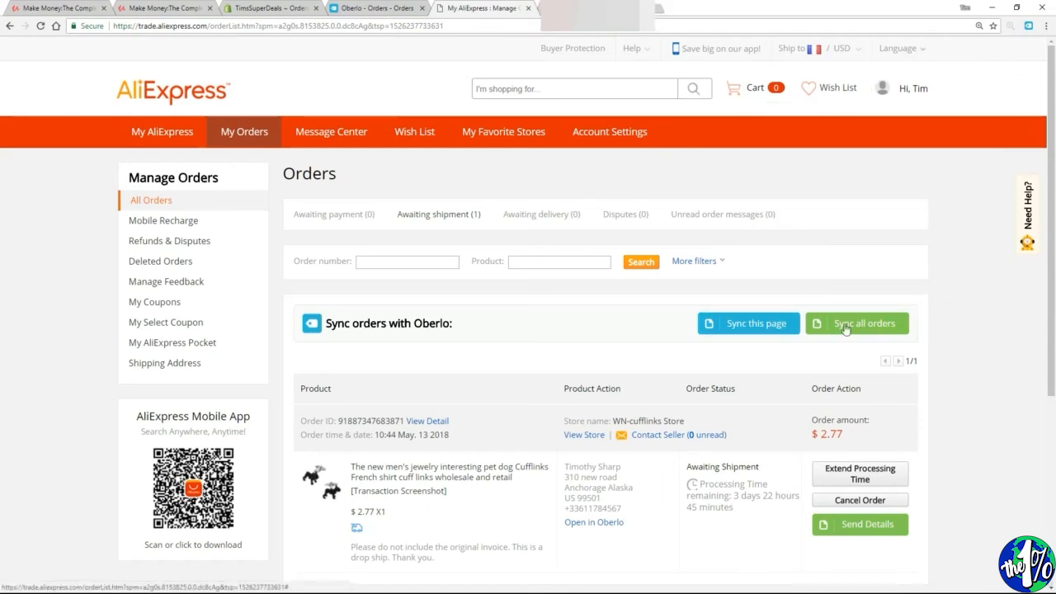
{"action": "left_click", "coordinate": [742, 327]}
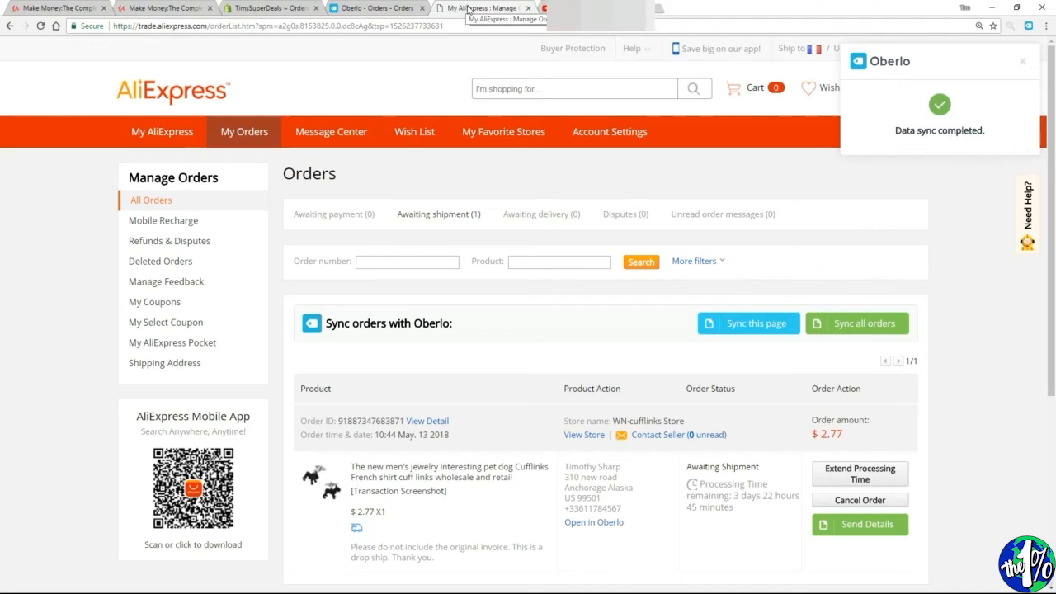
{"action": "left_click", "coordinate": [375, 8]}
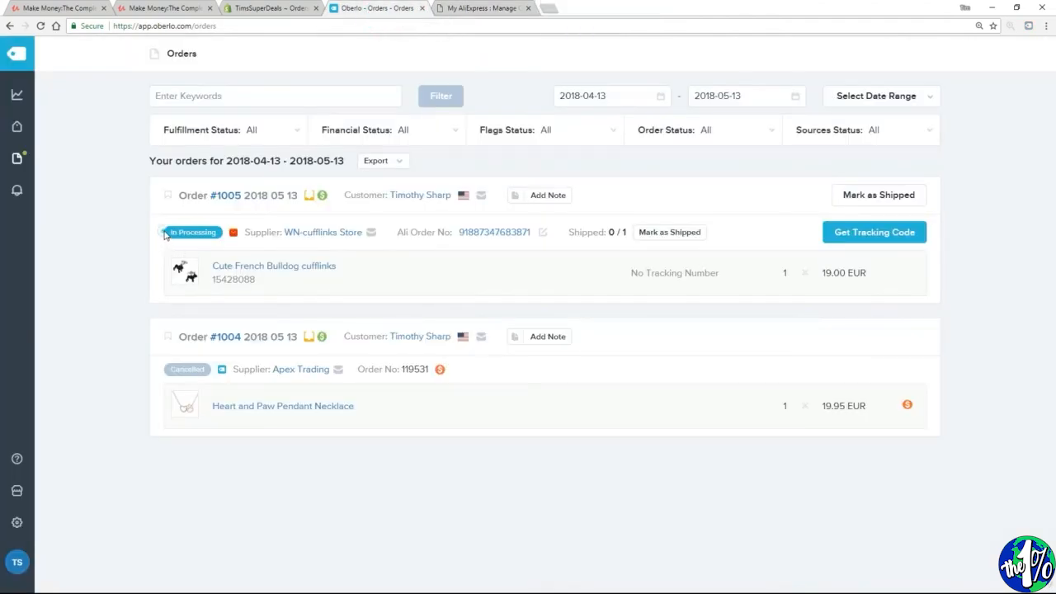
Check the cufflinks order's status in Oberlo and compare its Ali order number with the order ID on AliExpress
{"action": "left_click_drag", "start_coordinate": [165, 233], "coordinate": [219, 232]}
{"action": "left_click_drag", "start_coordinate": [532, 232], "coordinate": [458, 233]}
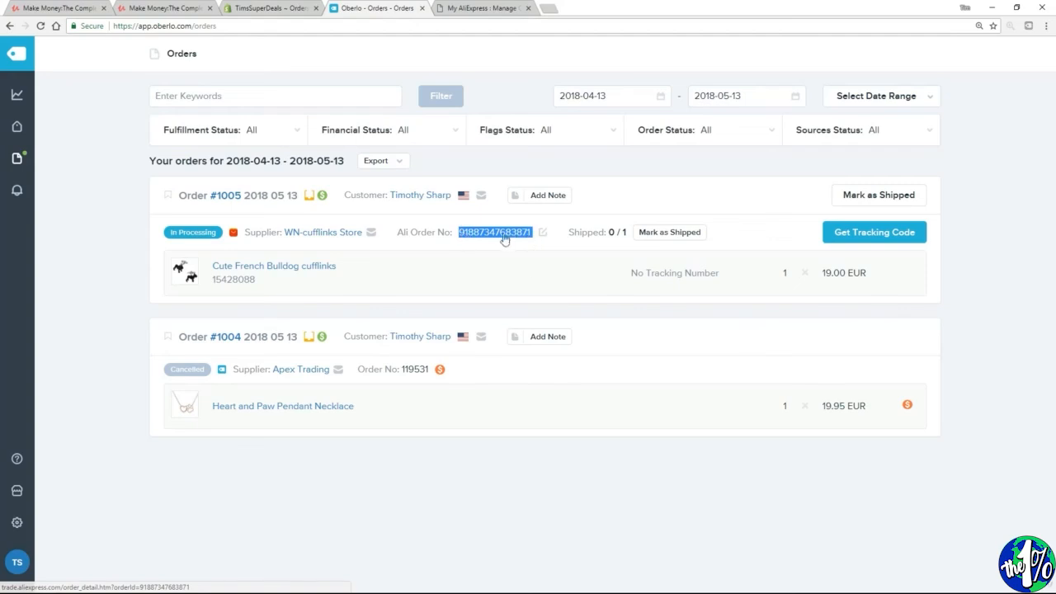
{"action": "left_click", "coordinate": [485, 10]}
{"action": "scroll", "coordinate": [449, 305], "scroll_direction": "down", "scroll_amount": 2}
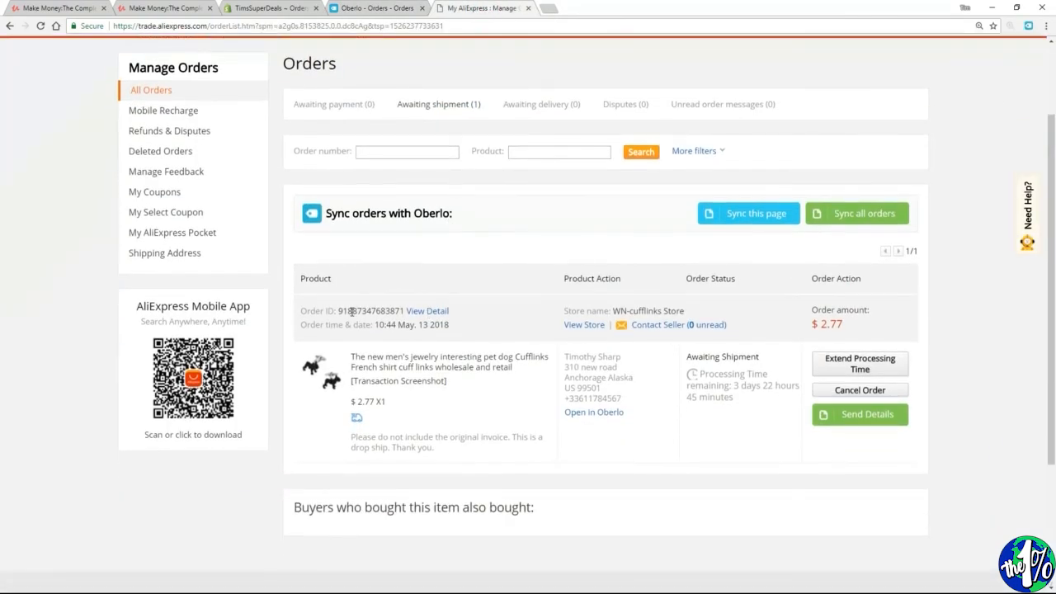
{"action": "double_click", "coordinate": [348, 310]}
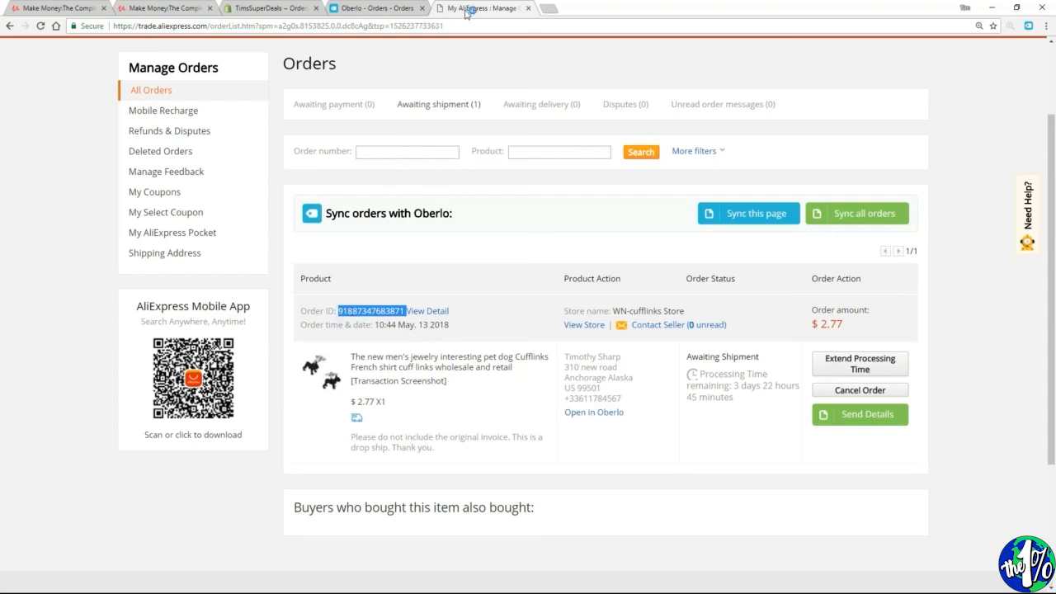
{"action": "left_click", "coordinate": [377, 8]}
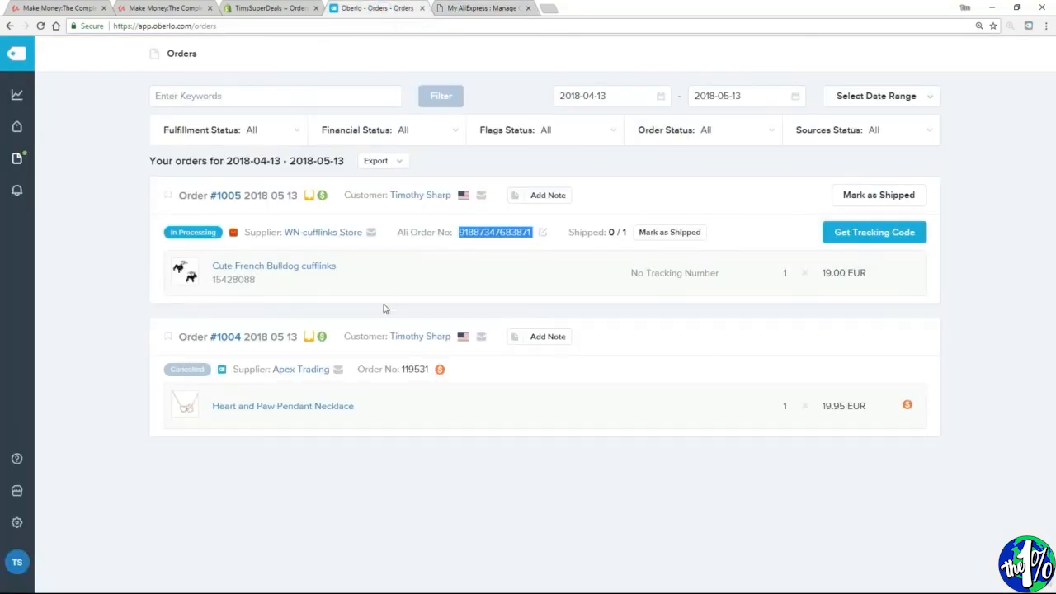
{"action": "left_click", "coordinate": [500, 277]}
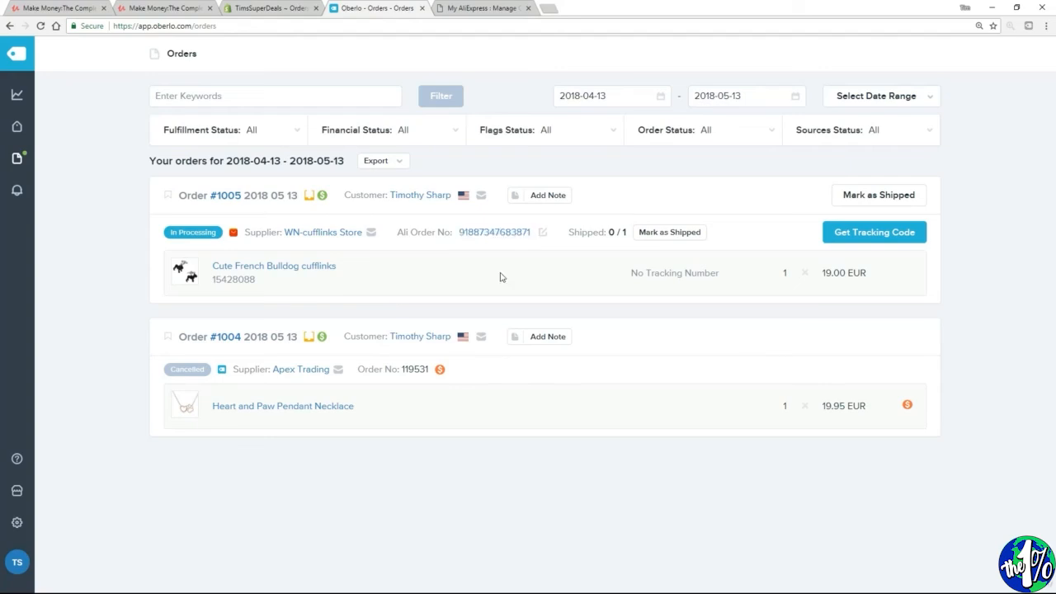